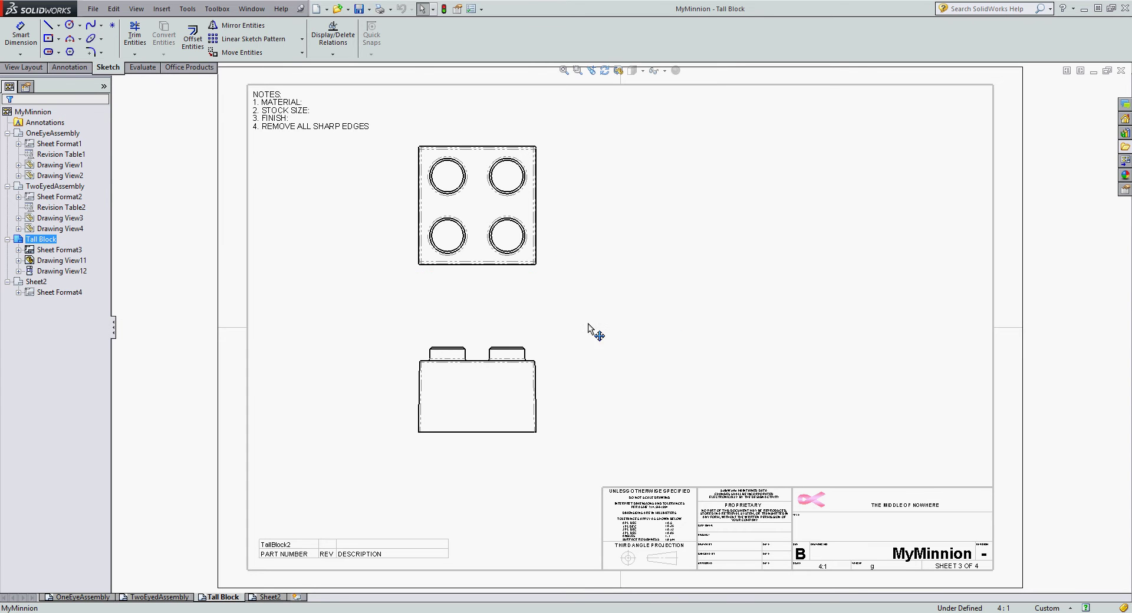
Step: Fit the Tall Block sheet and select the top view to show Drawing View12 properties
{"action": "left_click", "coordinate": [524, 177]}
{"action": "key", "text": "Escape"}
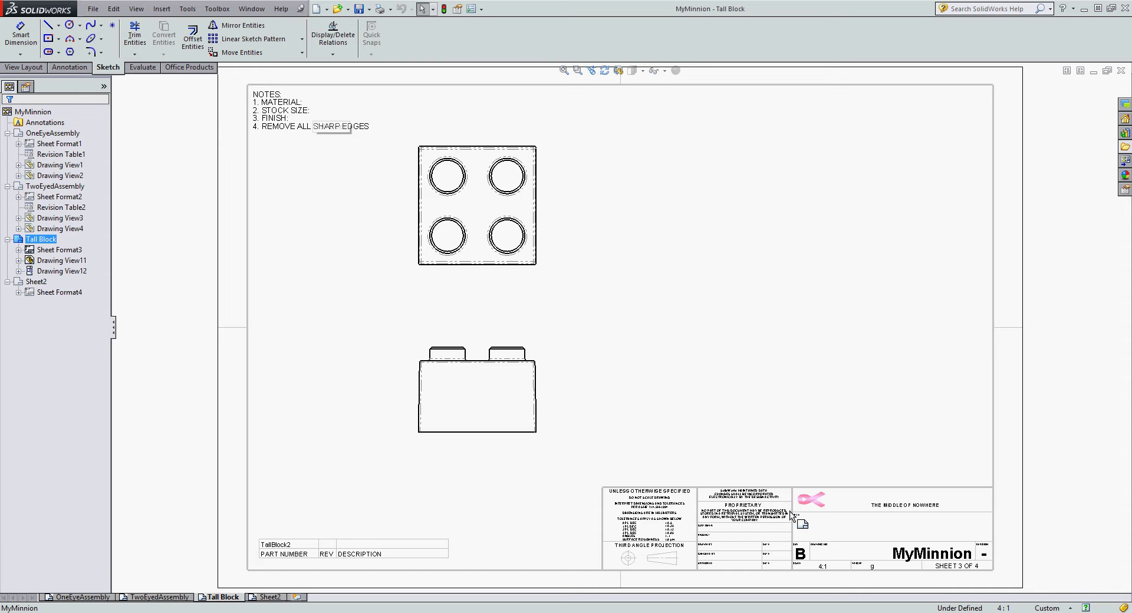
{"action": "scroll", "coordinate": [806, 525], "scroll_direction": "down", "scroll_amount": 2}
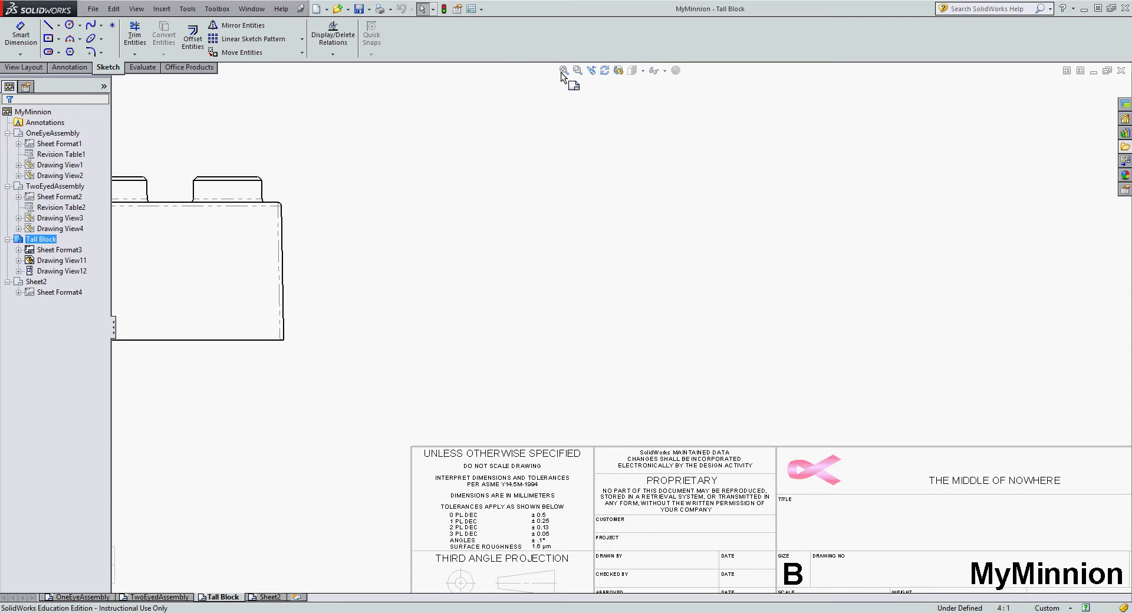
{"action": "key", "text": "f"}
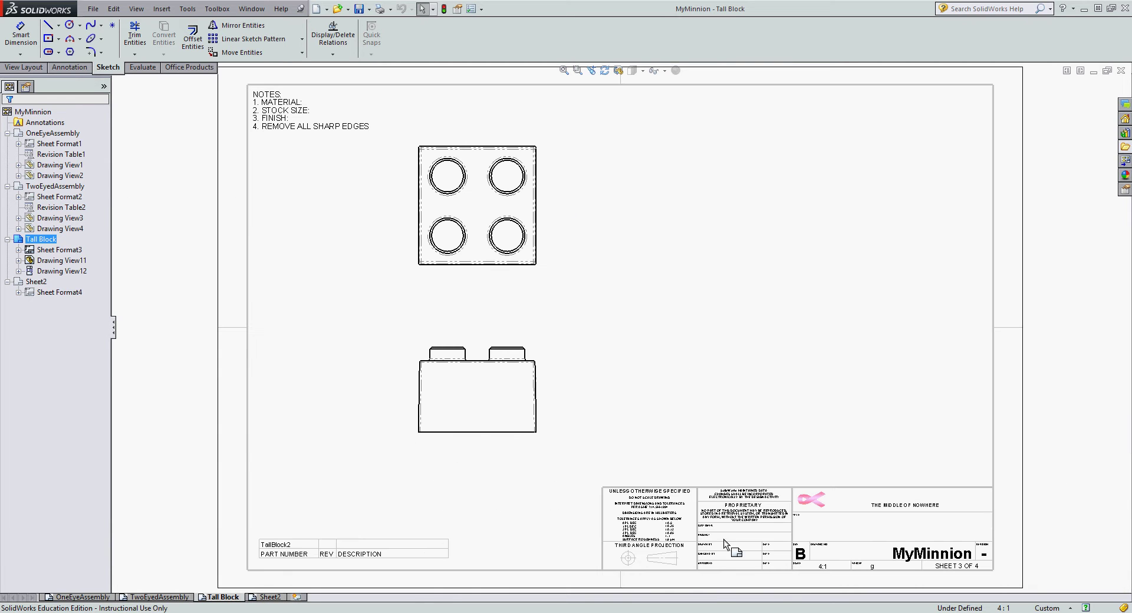
{"action": "left_click", "coordinate": [526, 276]}
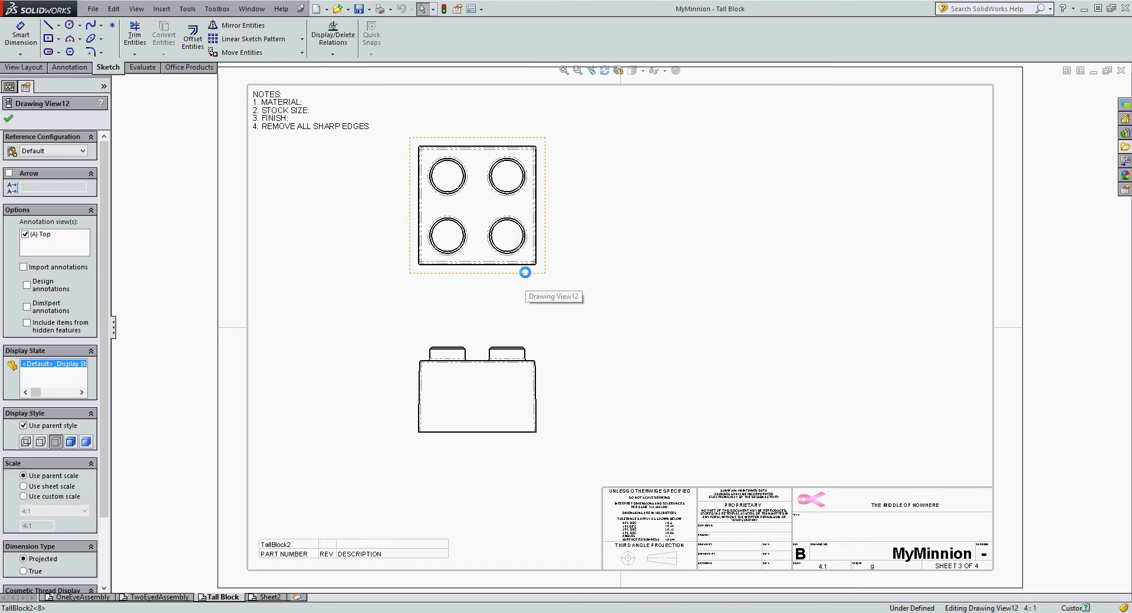
Step: Open the TallBlock2 part from the top view and fit the red brick in the window
{"action": "right_click", "coordinate": [527, 271]}
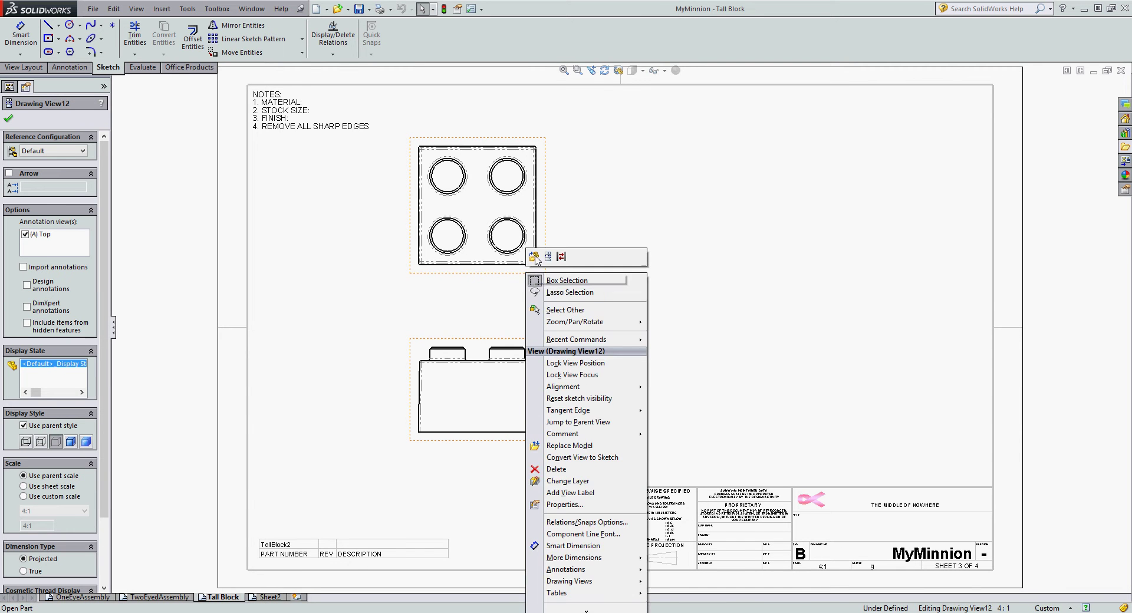
{"action": "left_click", "coordinate": [534, 257]}
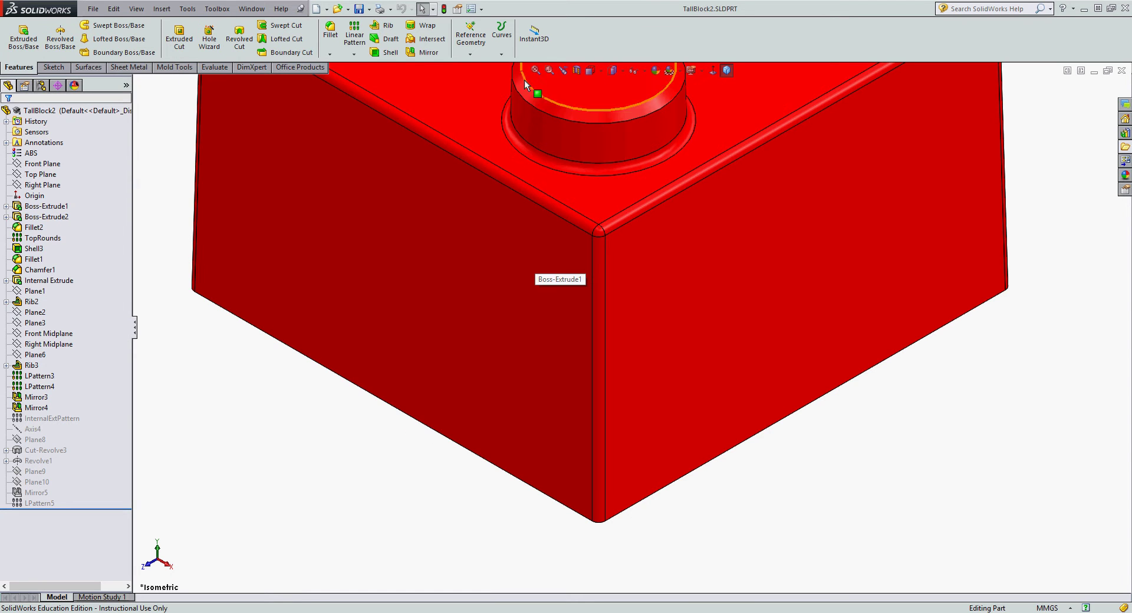
{"action": "left_click", "coordinate": [535, 70]}
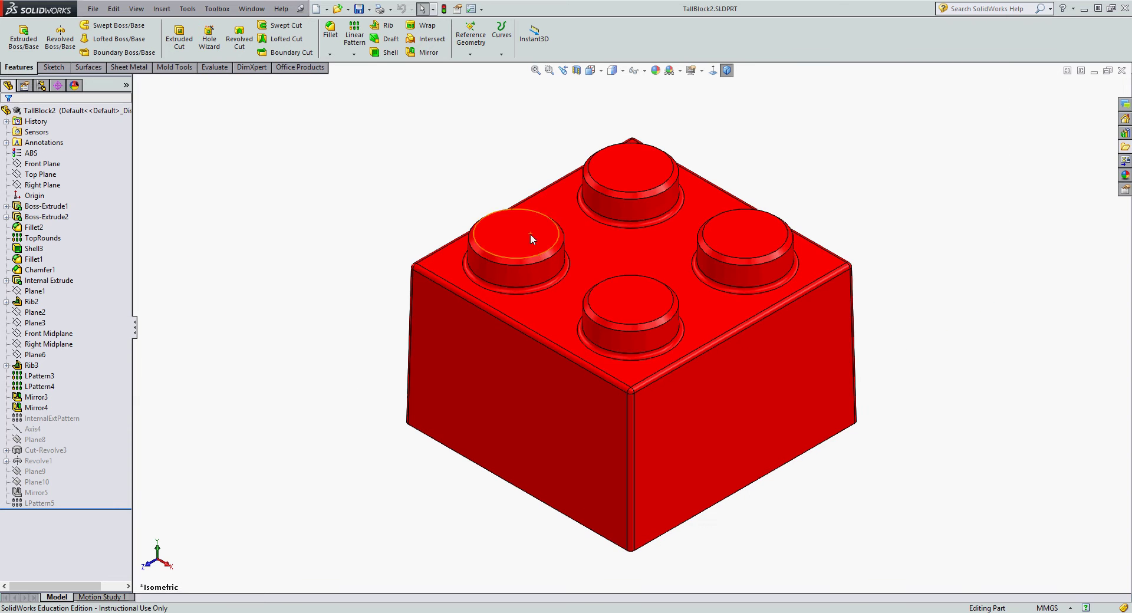
{"action": "left_click", "coordinate": [31, 154]}
{"action": "left_click", "coordinate": [94, 9]}
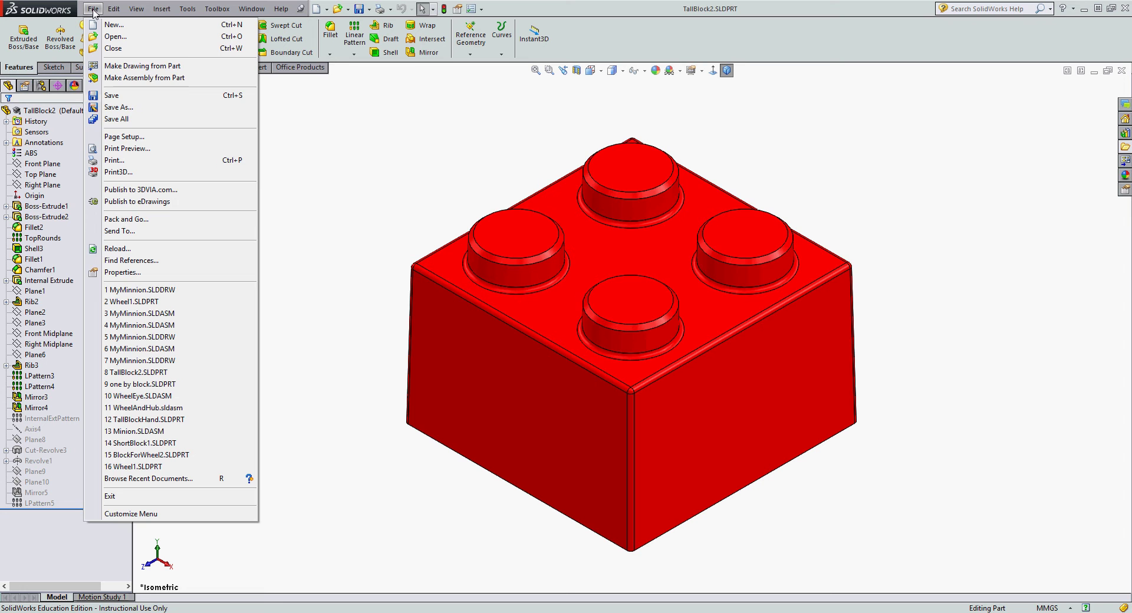
Step: Set the part's Description custom property to 'Lego 2x2 Block' in File Properties
{"action": "left_click", "coordinate": [122, 273]}
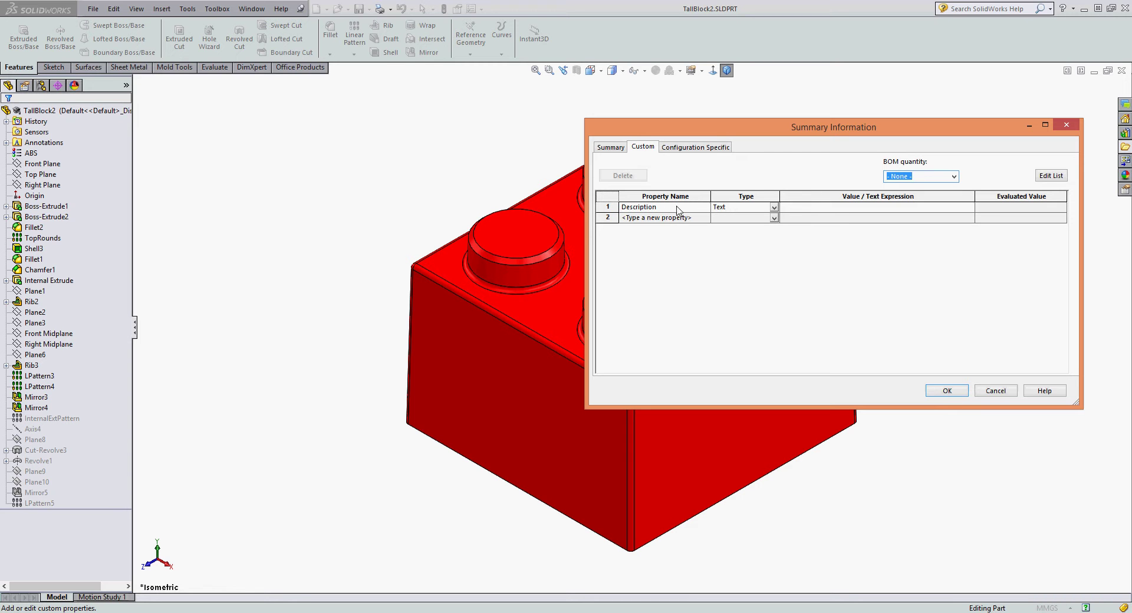
{"action": "left_click", "coordinate": [801, 211]}
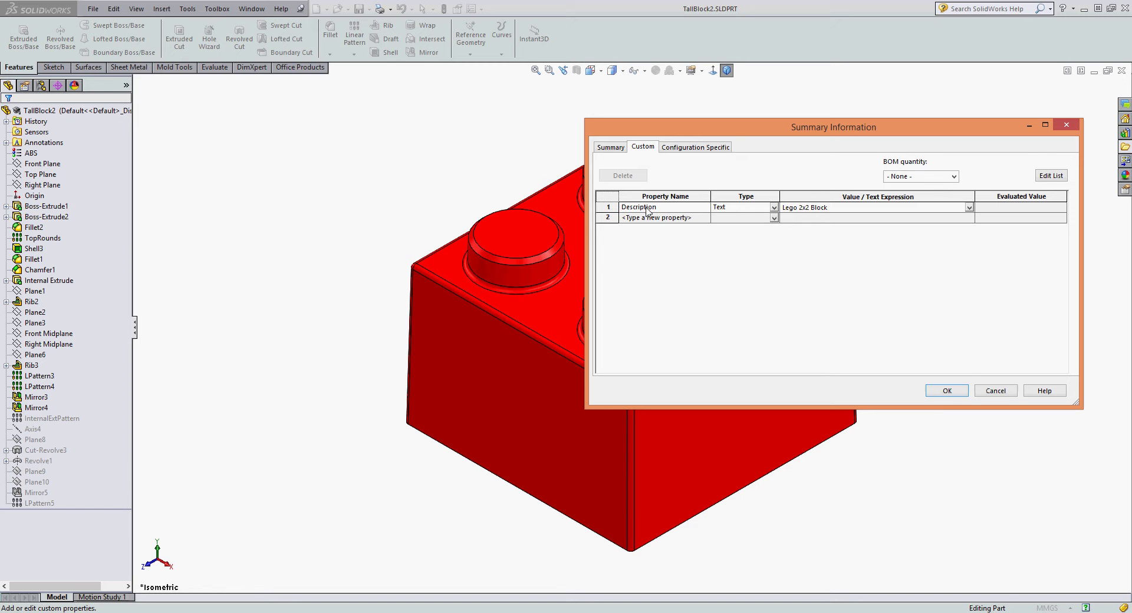
{"action": "left_click", "coordinate": [947, 391]}
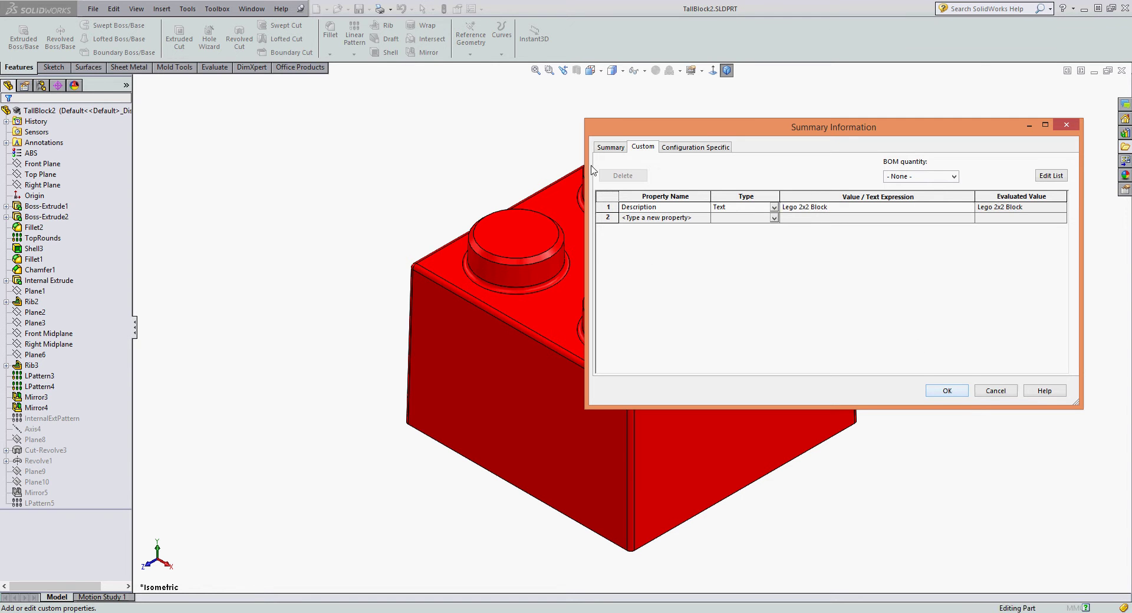
Step: Rebuild the part and the MyMinnion drawing so the title block shows 'Lego 2x2 Block'
{"action": "left_click", "coordinate": [445, 9]}
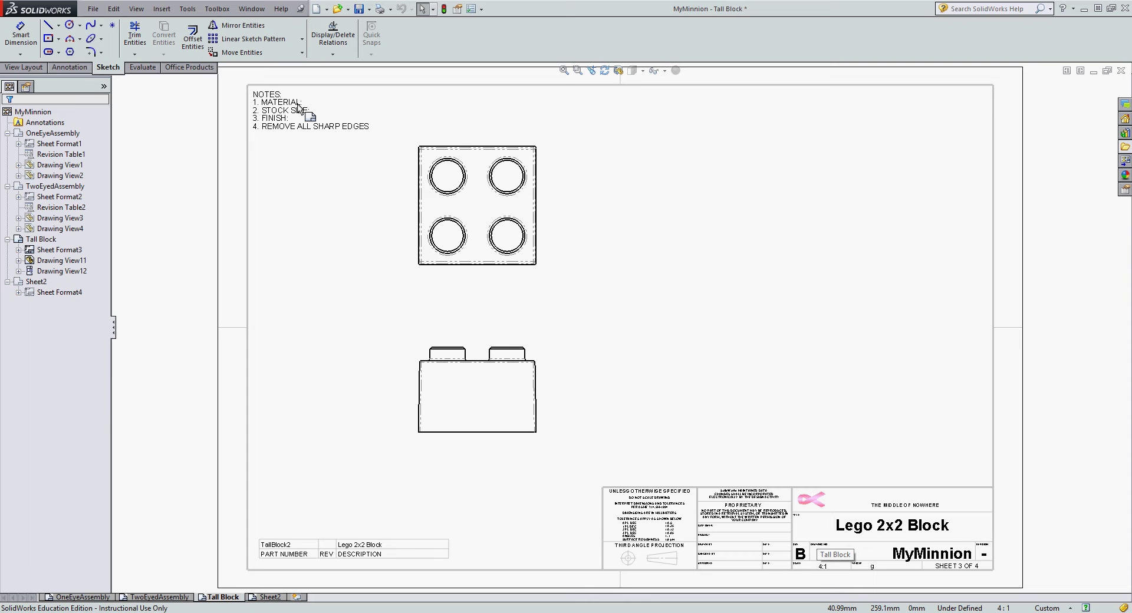
{"action": "left_click", "coordinate": [443, 9]}
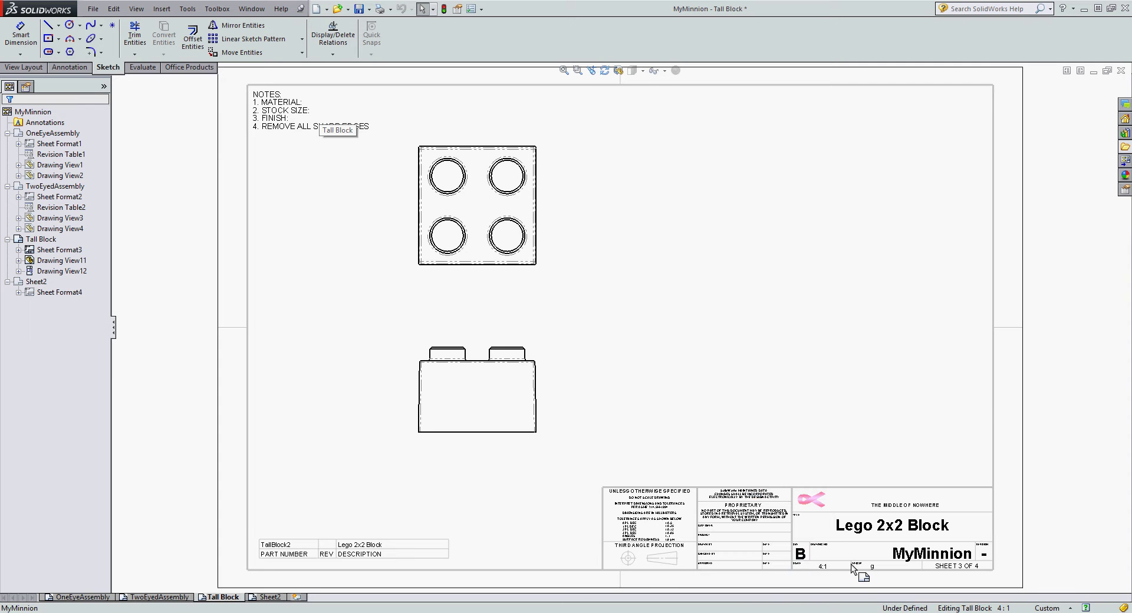
Step: Put the Tall Block sheet format into edit mode, then return to the TallBlock2 part
{"action": "scroll", "coordinate": [763, 539], "scroll_direction": "down", "scroll_amount": 5}
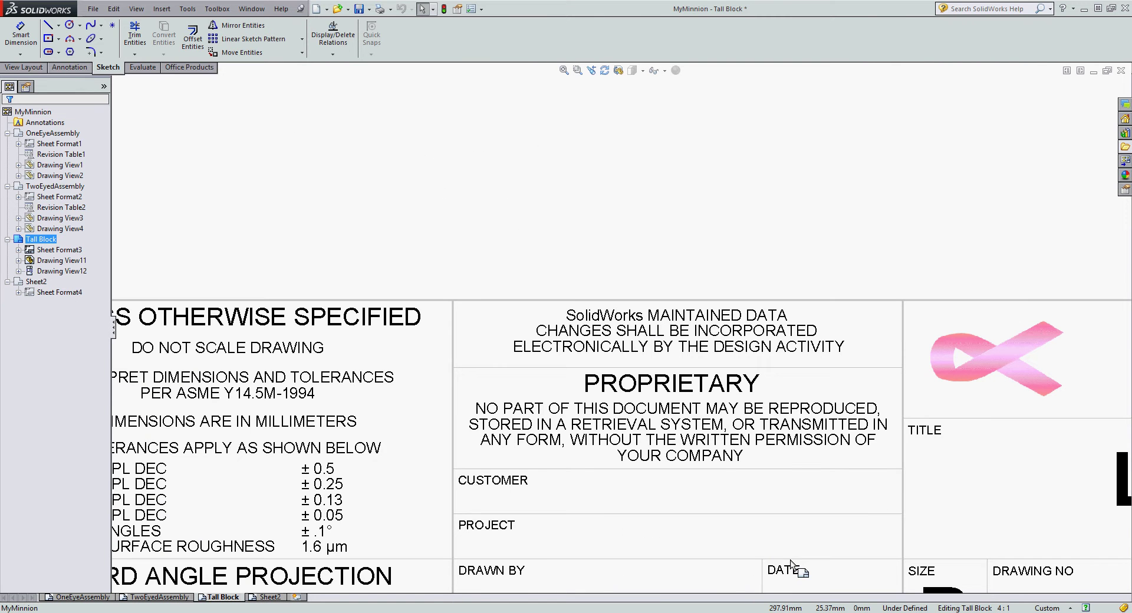
{"action": "scroll", "coordinate": [749, 527], "scroll_direction": "up", "scroll_amount": 3}
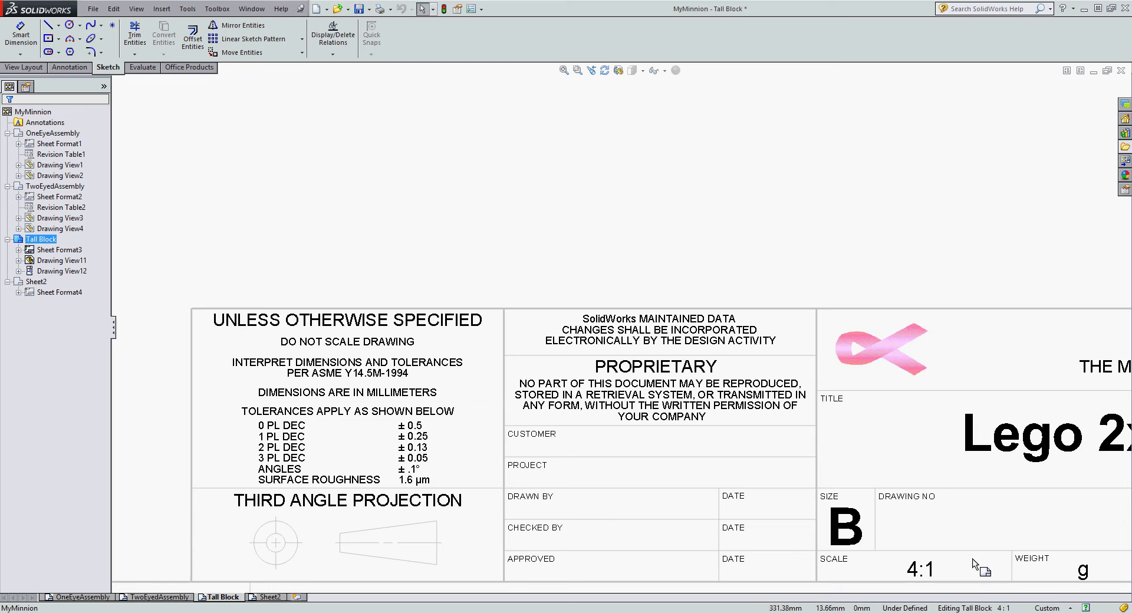
{"action": "right_click", "coordinate": [741, 222]}
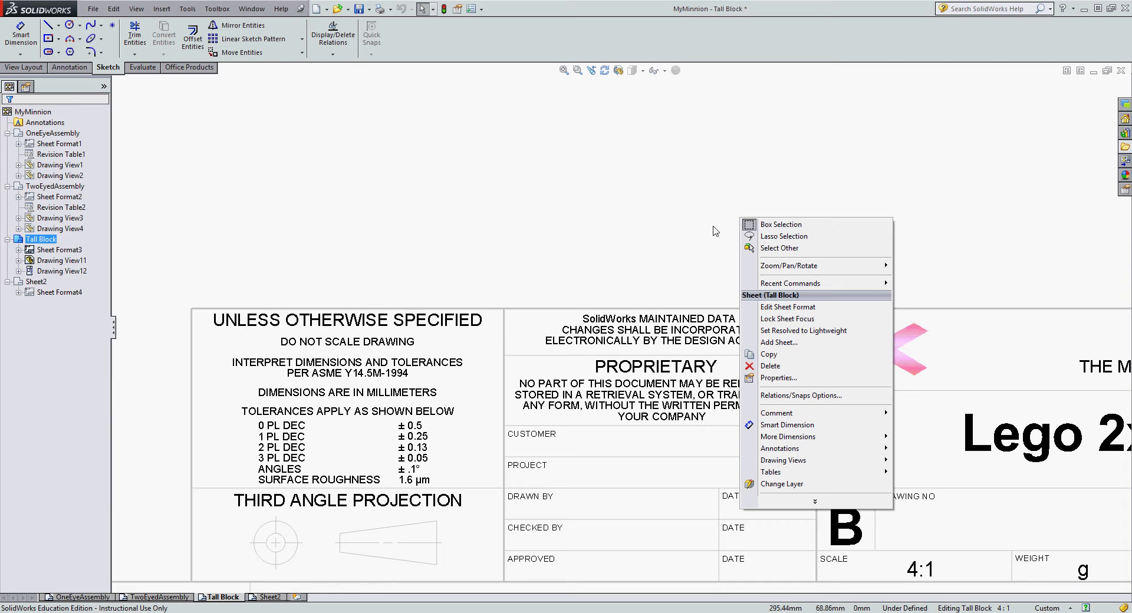
{"action": "left_click", "coordinate": [787, 307]}
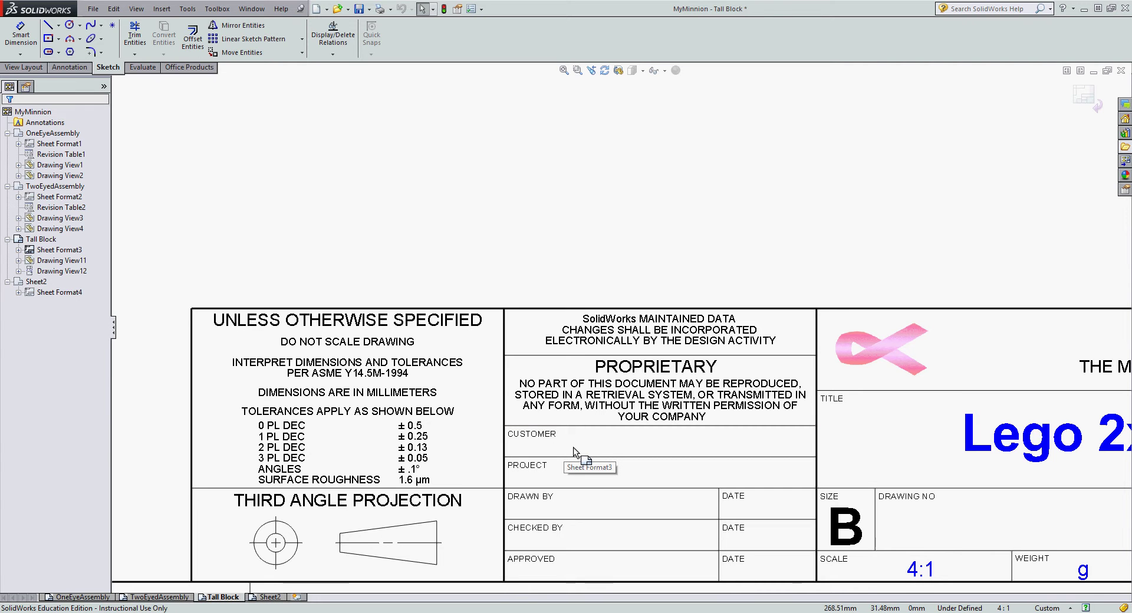
{"action": "key", "text": "ctrl+Tab"}
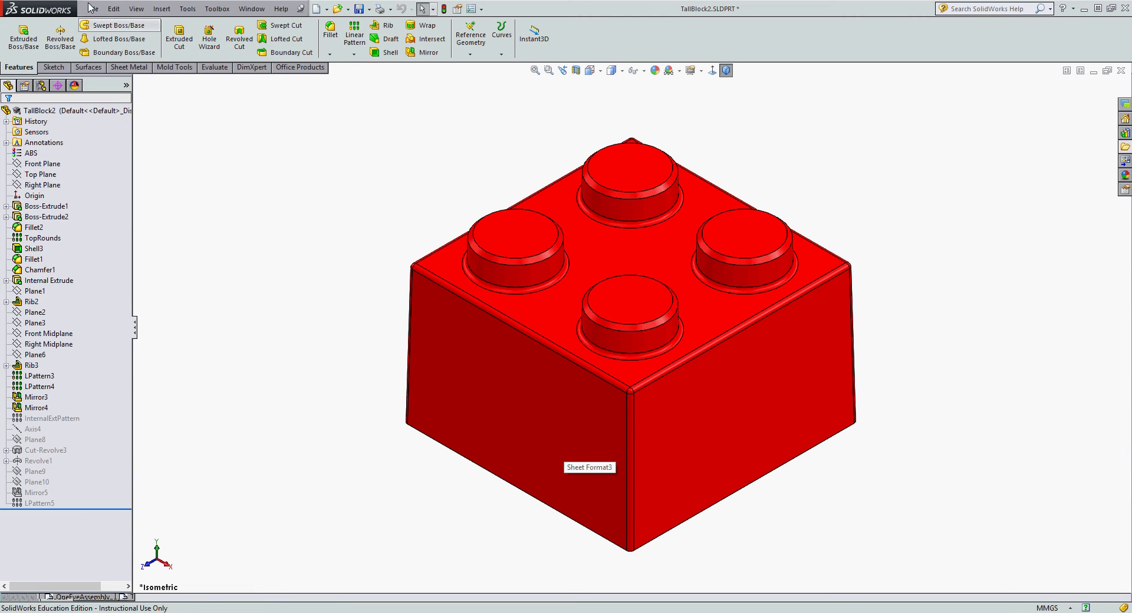
Step: Add a new custom text property named Customer to the part and enter its value
{"action": "left_click", "coordinate": [94, 9]}
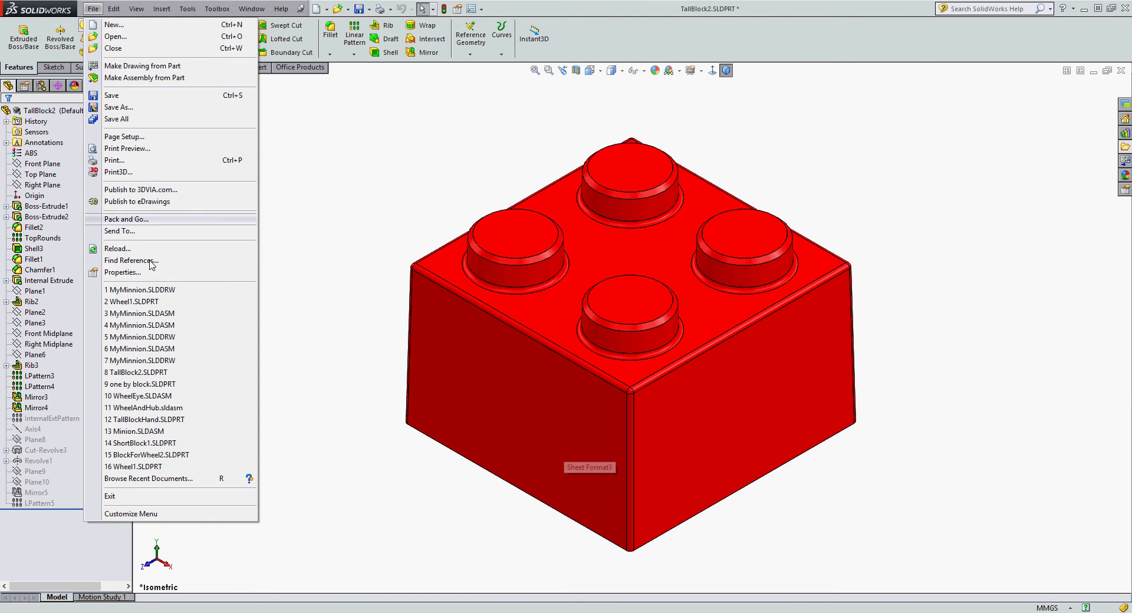
{"action": "left_click", "coordinate": [142, 275]}
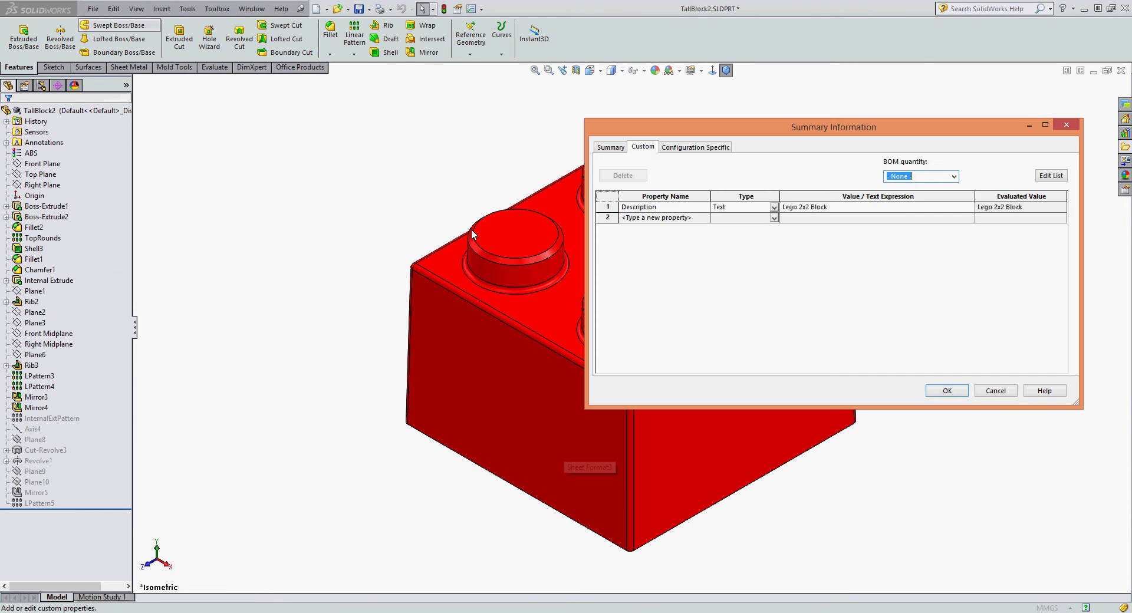
{"action": "left_click", "coordinate": [641, 218]}
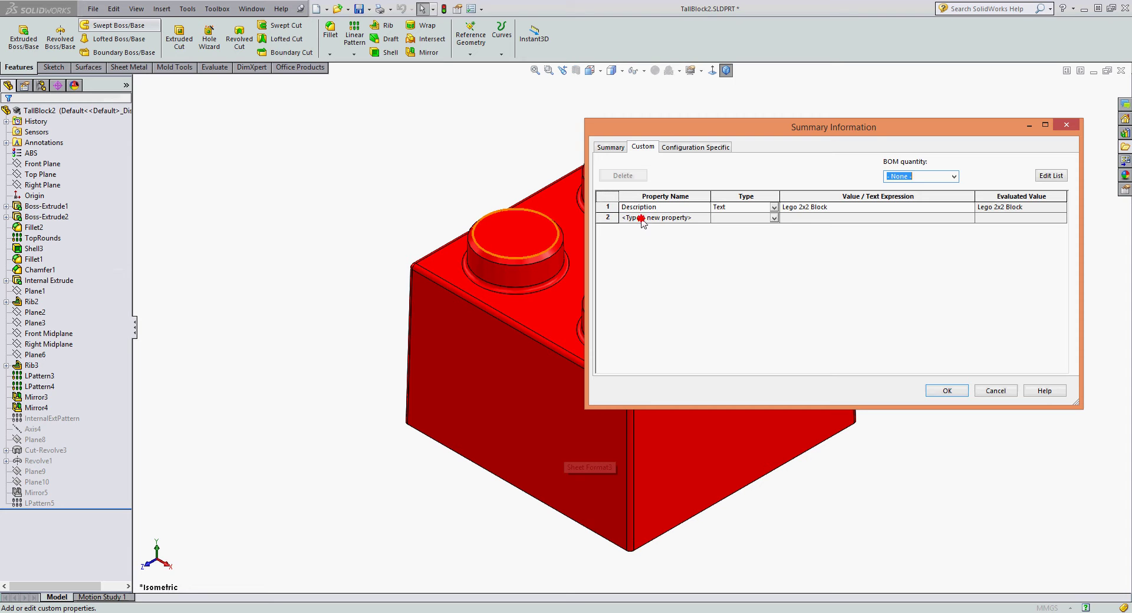
{"action": "left_click", "coordinate": [704, 219]}
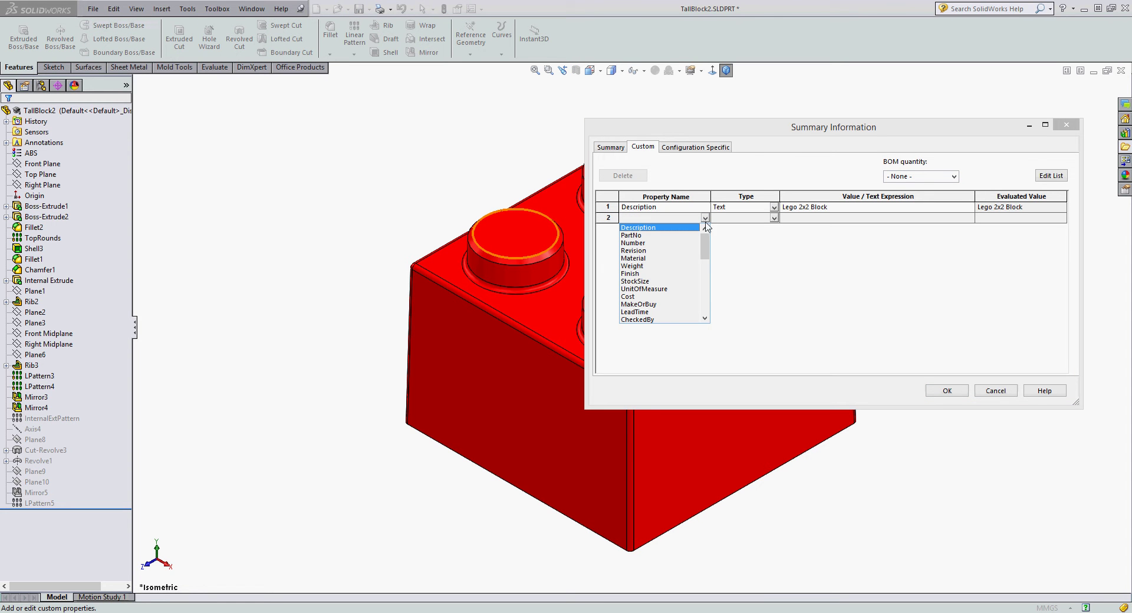
{"action": "left_click", "coordinate": [651, 218]}
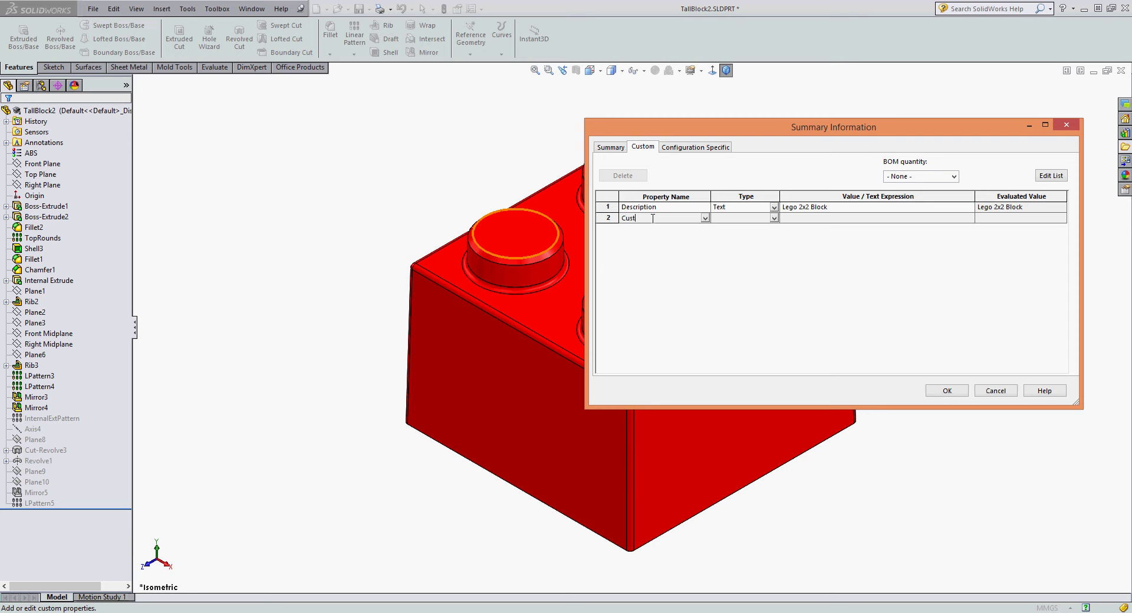
{"action": "left_click", "coordinate": [774, 218]}
{"action": "left_click", "coordinate": [774, 218]}
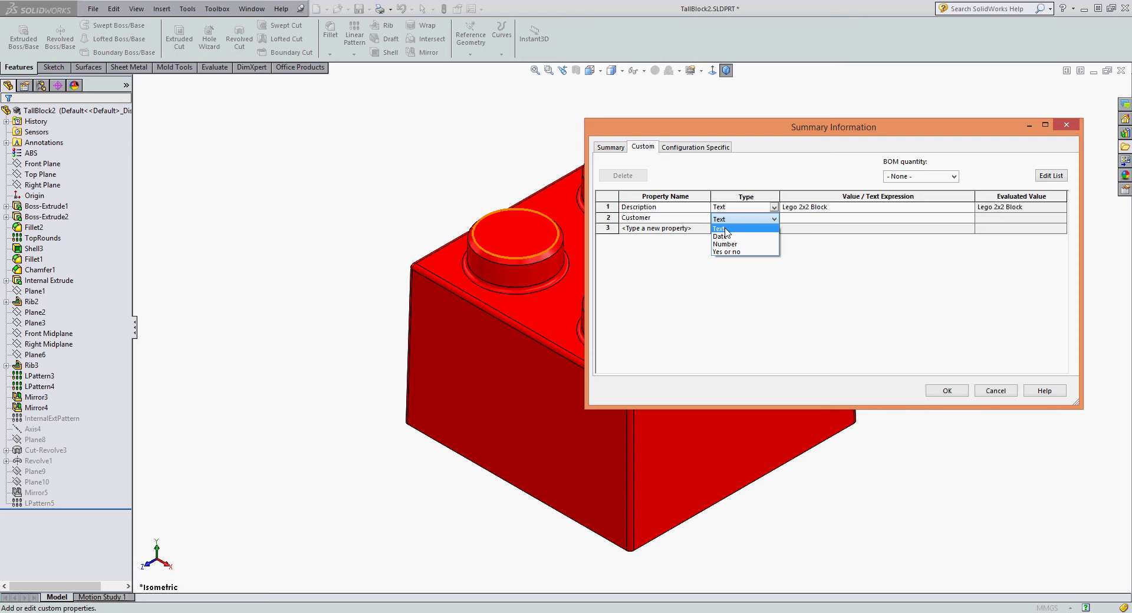
{"action": "left_click", "coordinate": [726, 230]}
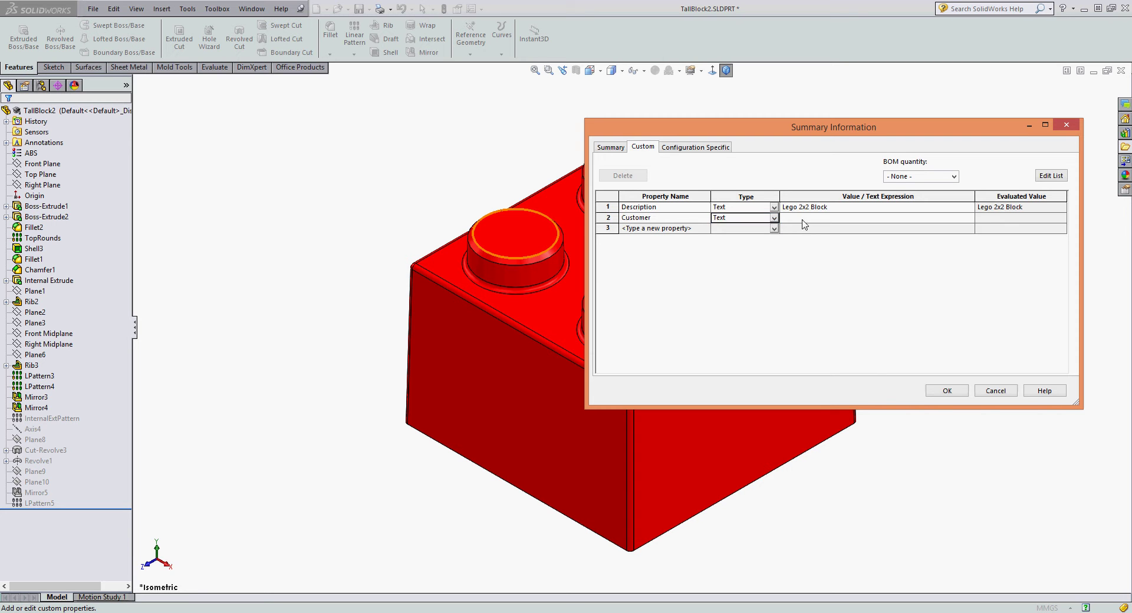
{"action": "left_click", "coordinate": [804, 222]}
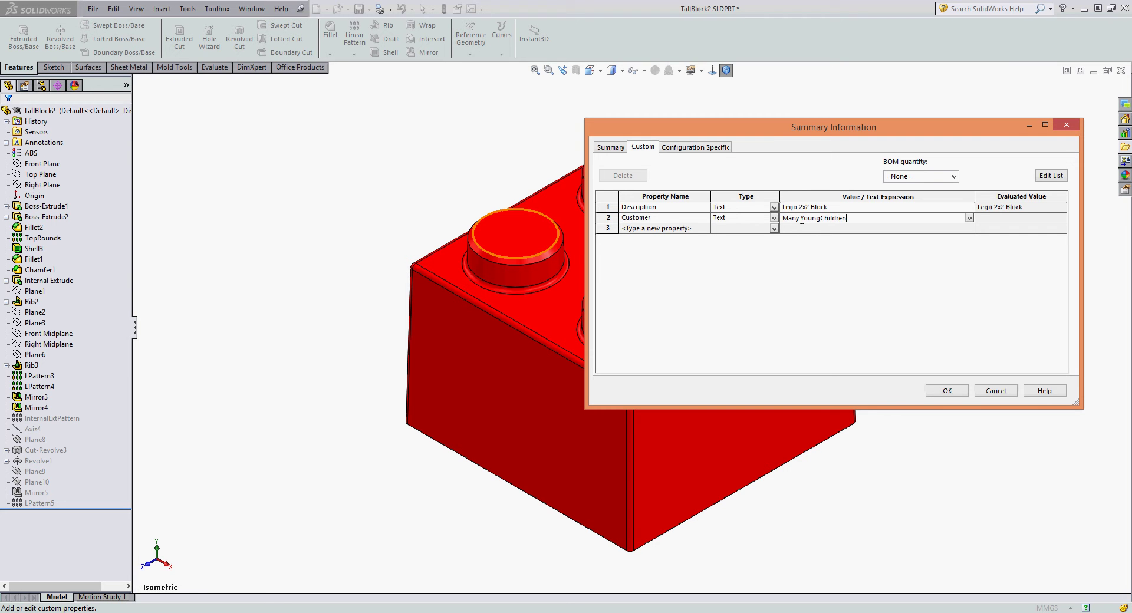
{"action": "key", "text": "Return"}
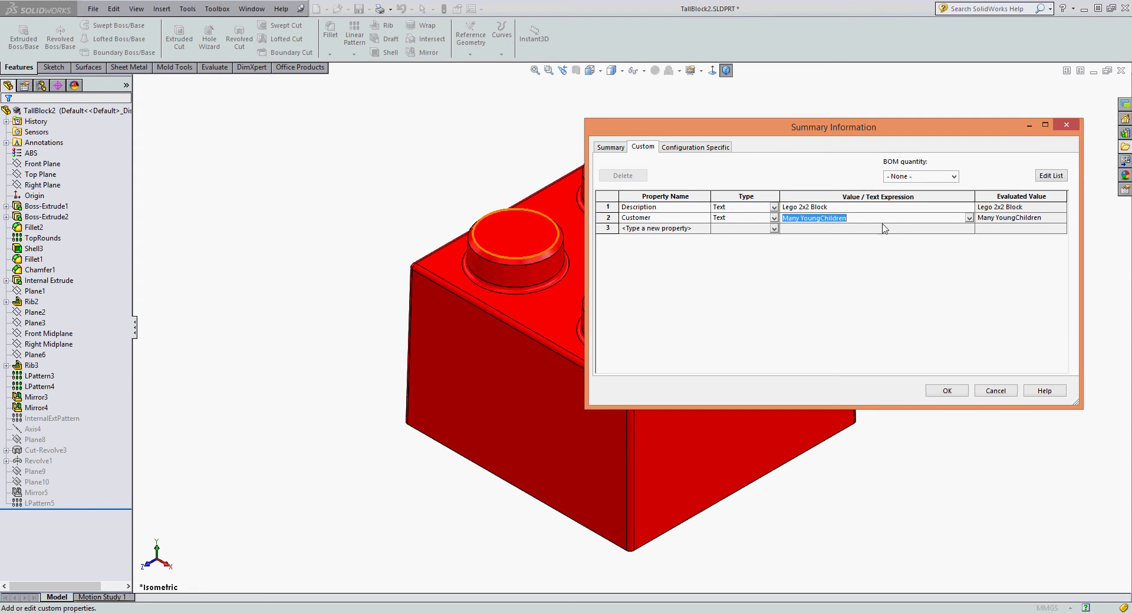
Step: Correct the misspelled Customer value to 'Many Young Children' and close the properties dialog
{"action": "left_click", "coordinate": [821, 218]}
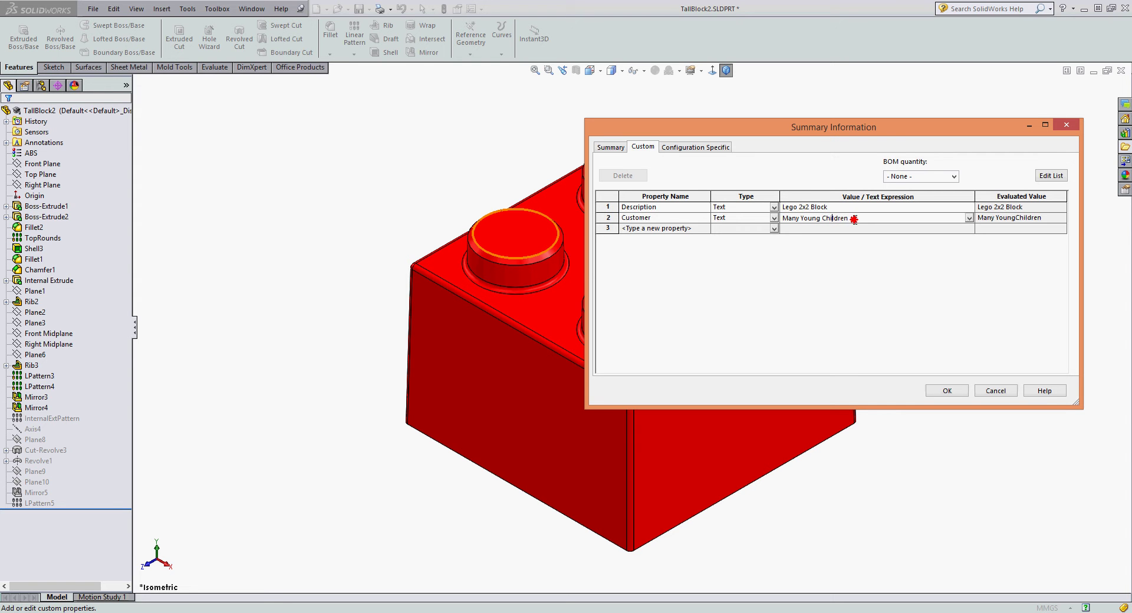
{"action": "left_click_drag", "start_coordinate": [851, 218], "coordinate": [827, 218]}
{"action": "type", "text": "hi"}
{"action": "left_click", "coordinate": [798, 229]}
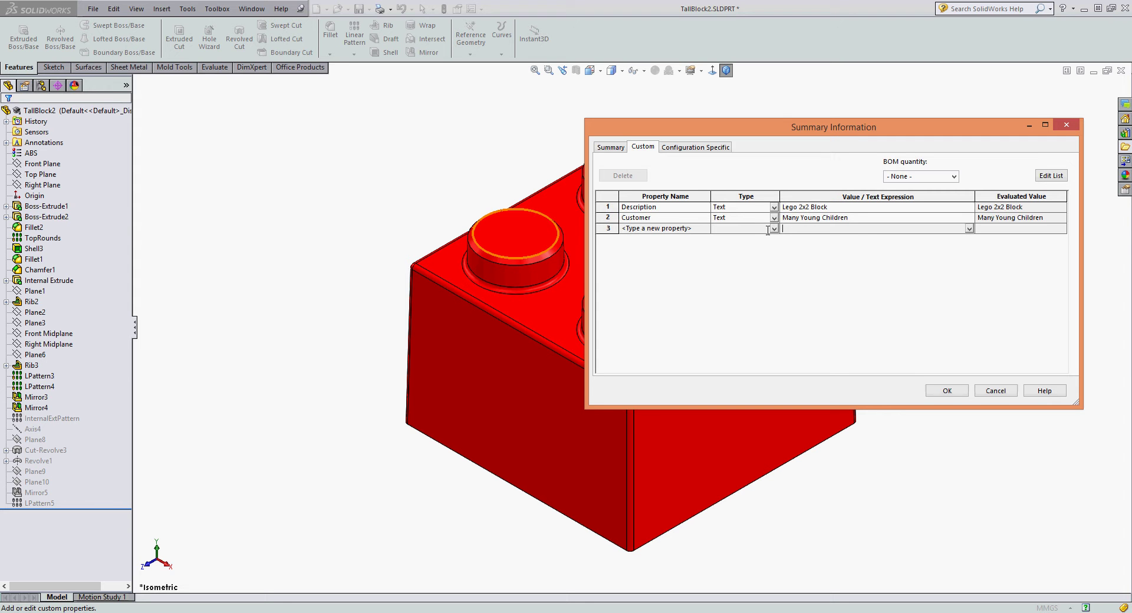
{"action": "left_click", "coordinate": [947, 391]}
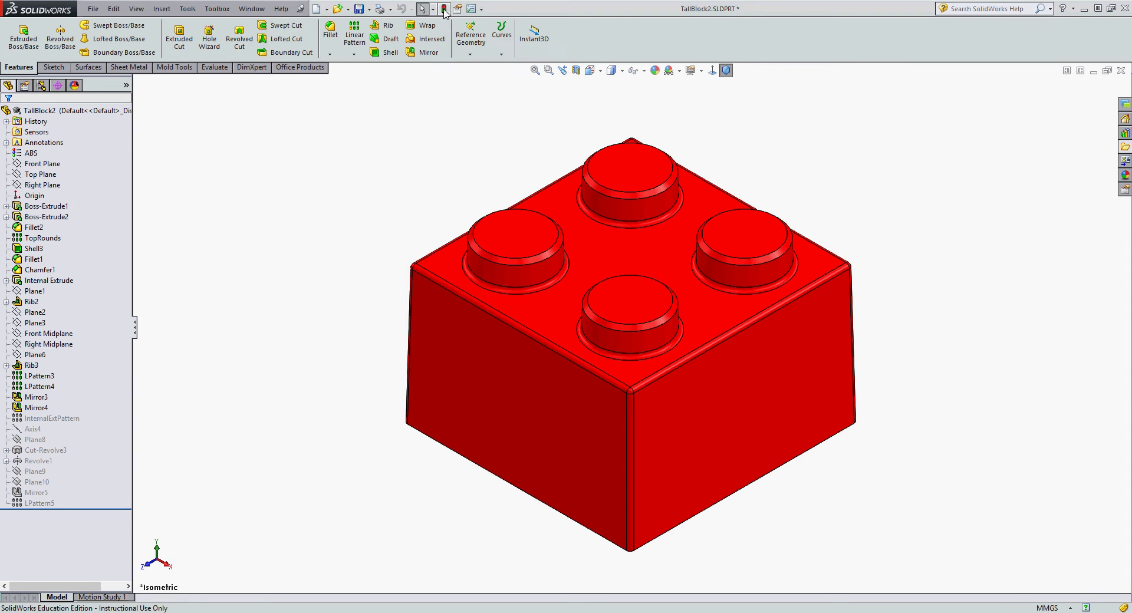
Step: Return to the MyMinnion drawing showing 'Many Young Children' and start a Note annotation
{"action": "key", "text": "ctrl+Tab"}
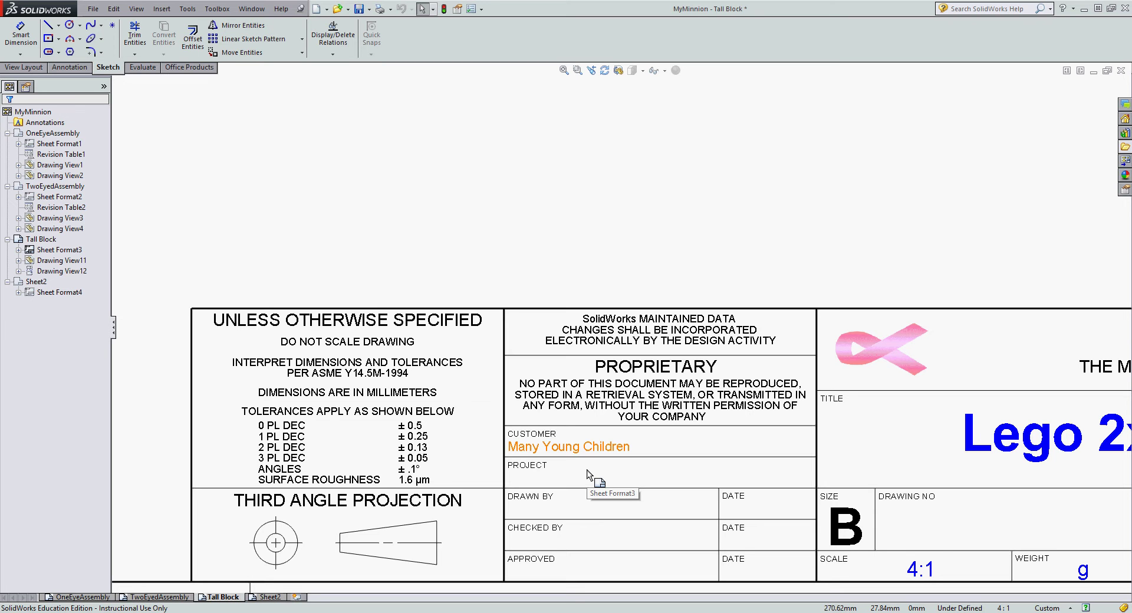
{"action": "left_click", "coordinate": [77, 70]}
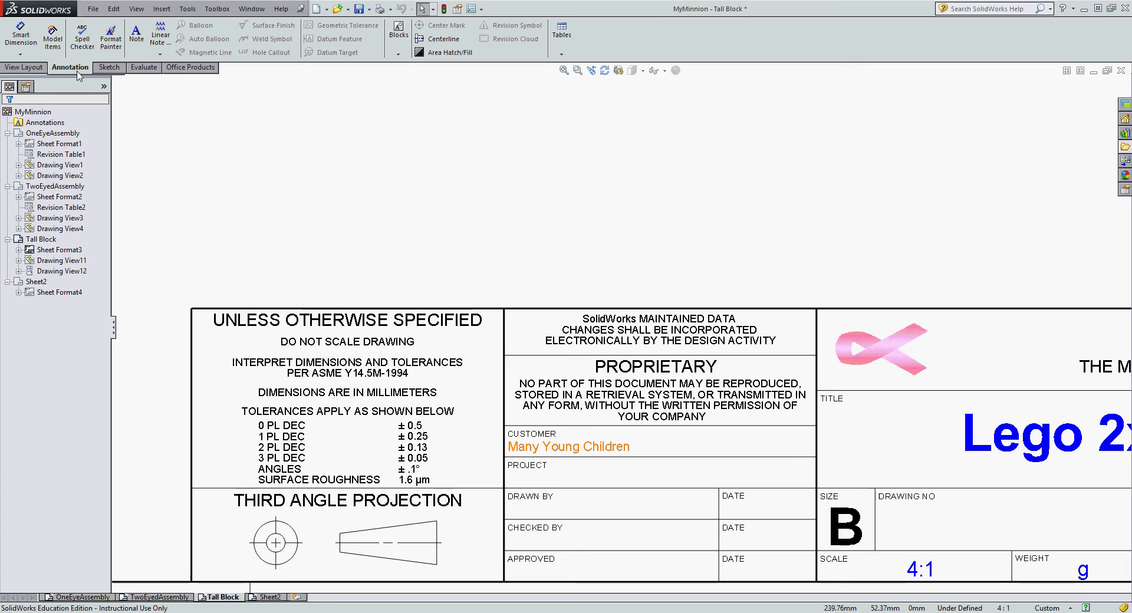
{"action": "left_click", "coordinate": [137, 35]}
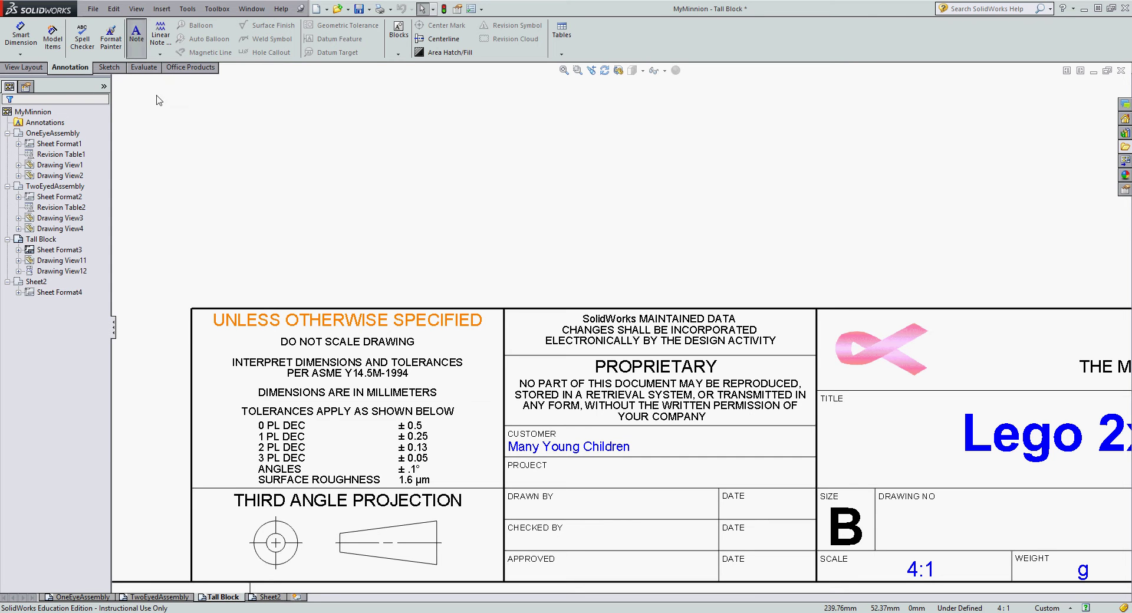
Step: Place an empty note in the Project cell, linking it to a current-document property
{"action": "left_click", "coordinate": [568, 472]}
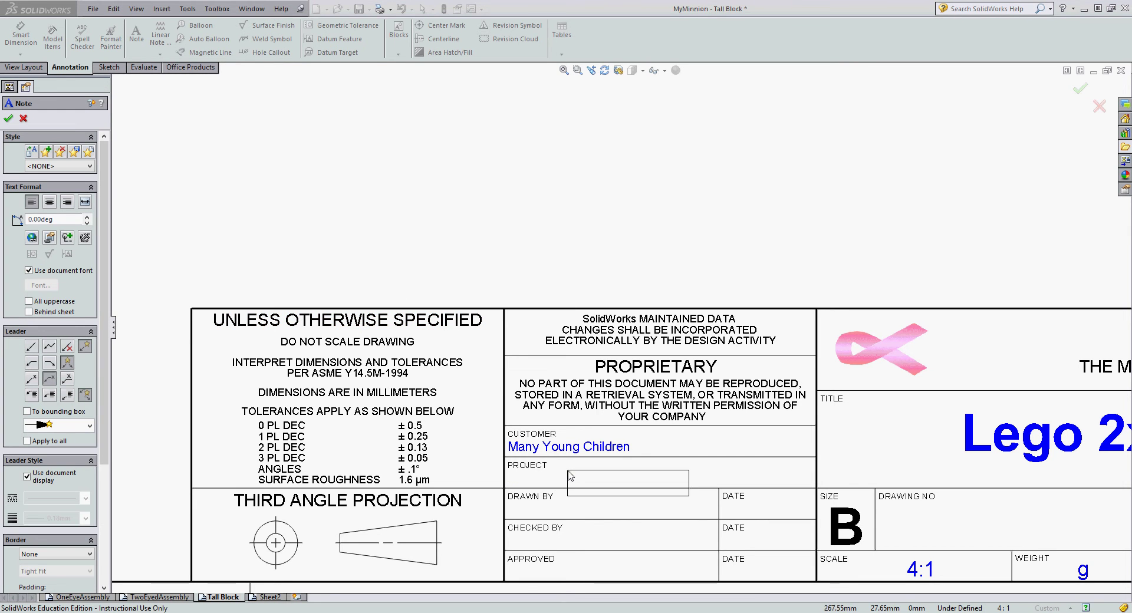
{"action": "left_click", "coordinate": [570, 477]}
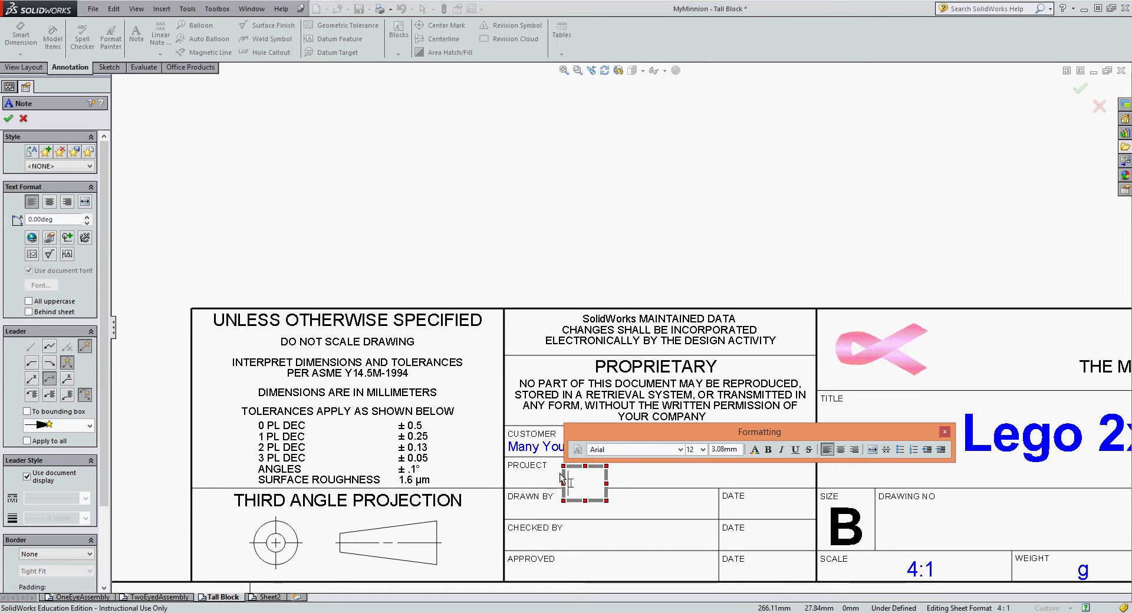
{"action": "left_click", "coordinate": [50, 238]}
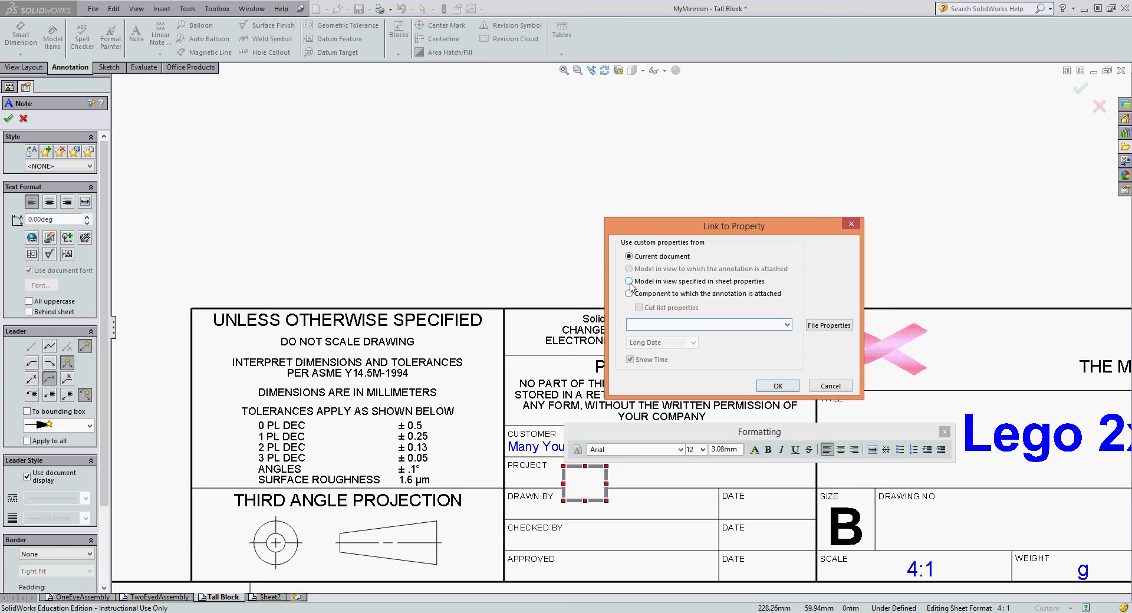
{"action": "left_click", "coordinate": [788, 326]}
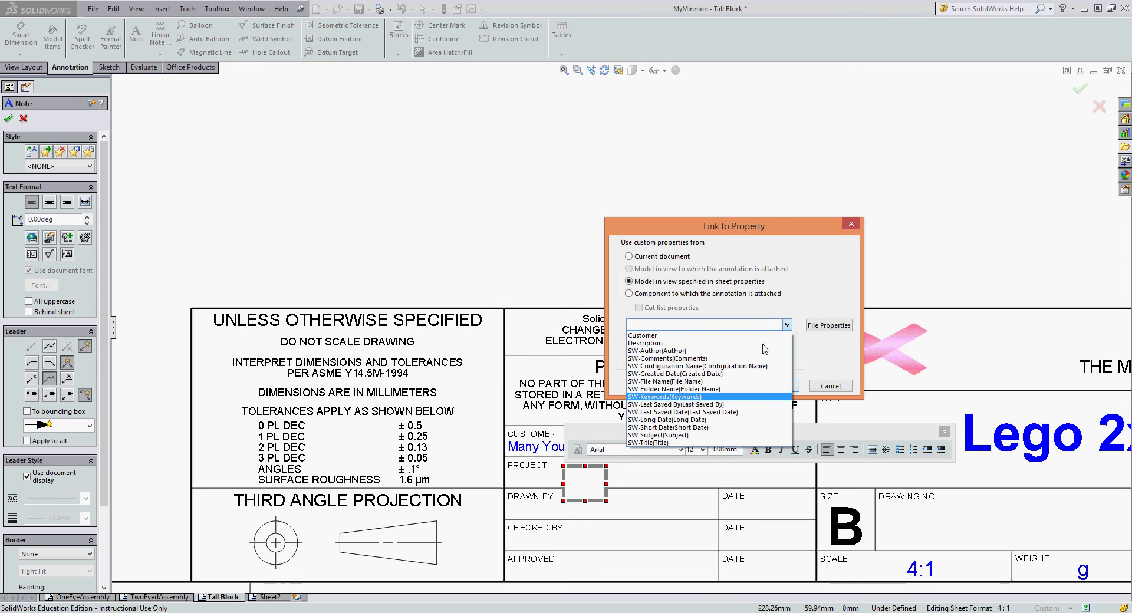
{"action": "left_click", "coordinate": [788, 325]}
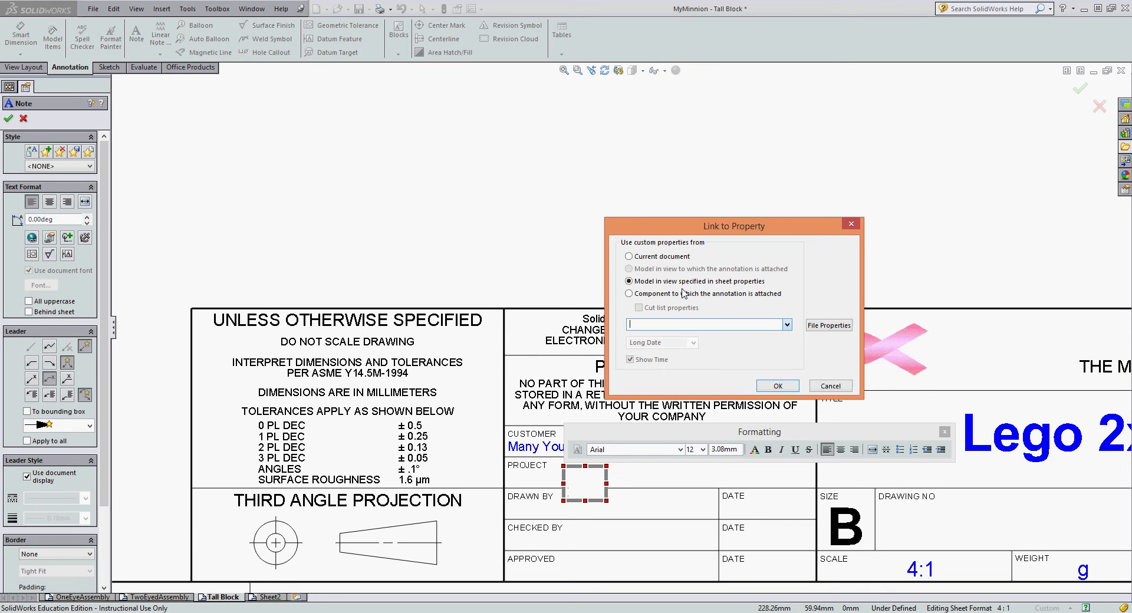
{"action": "left_click", "coordinate": [629, 257]}
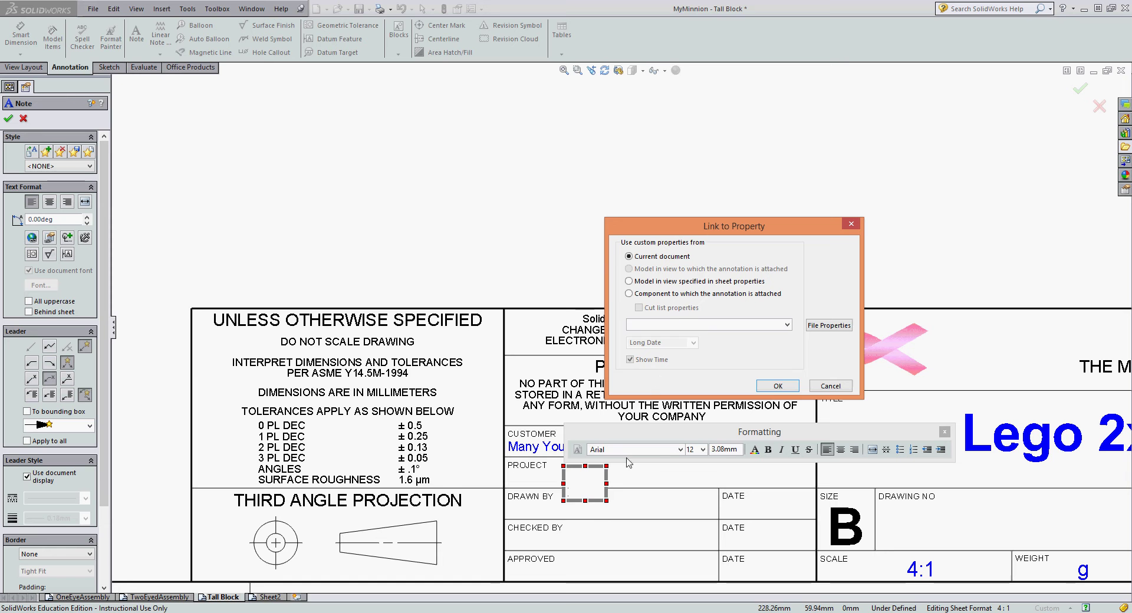
{"action": "left_click", "coordinate": [824, 325]}
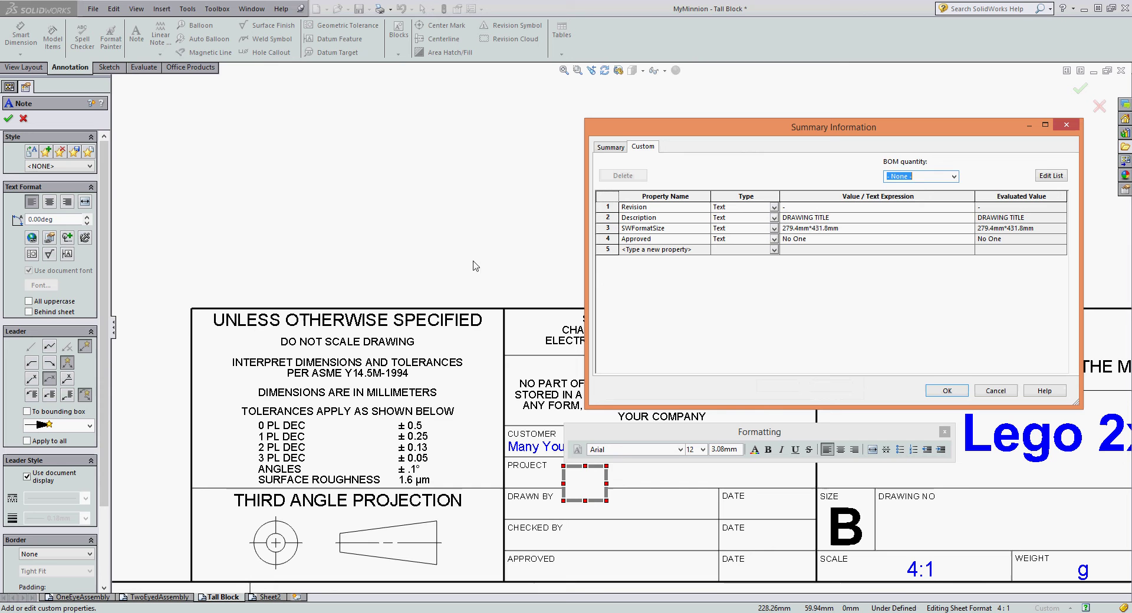
Step: Add a drawing custom property named 'Project' with the value 'This One'
{"action": "left_click", "coordinate": [661, 252]}
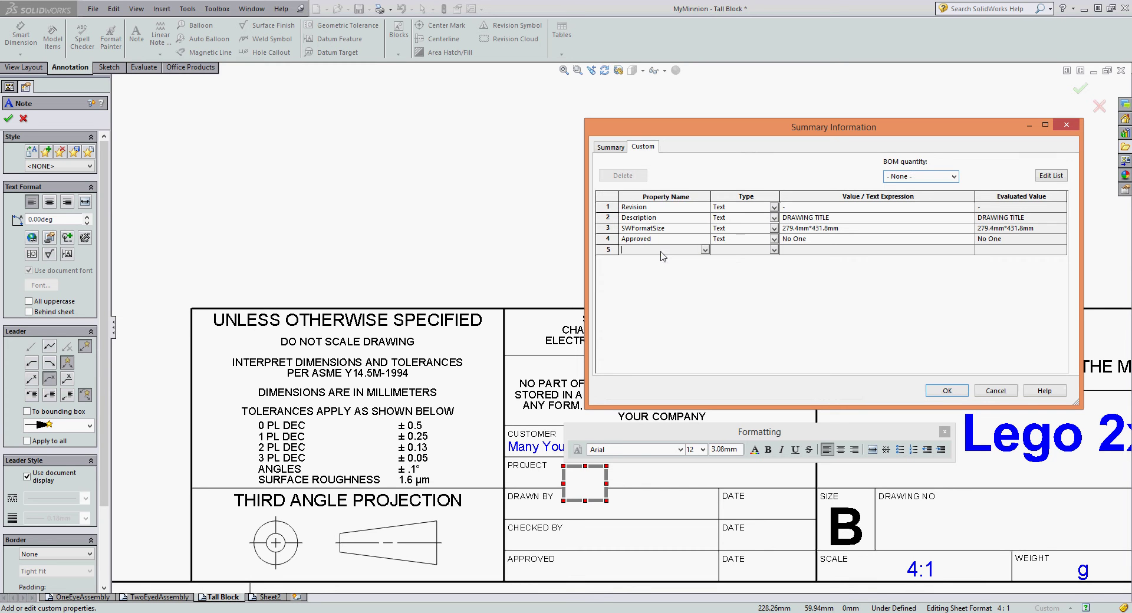
{"action": "type", "text": "Project"}
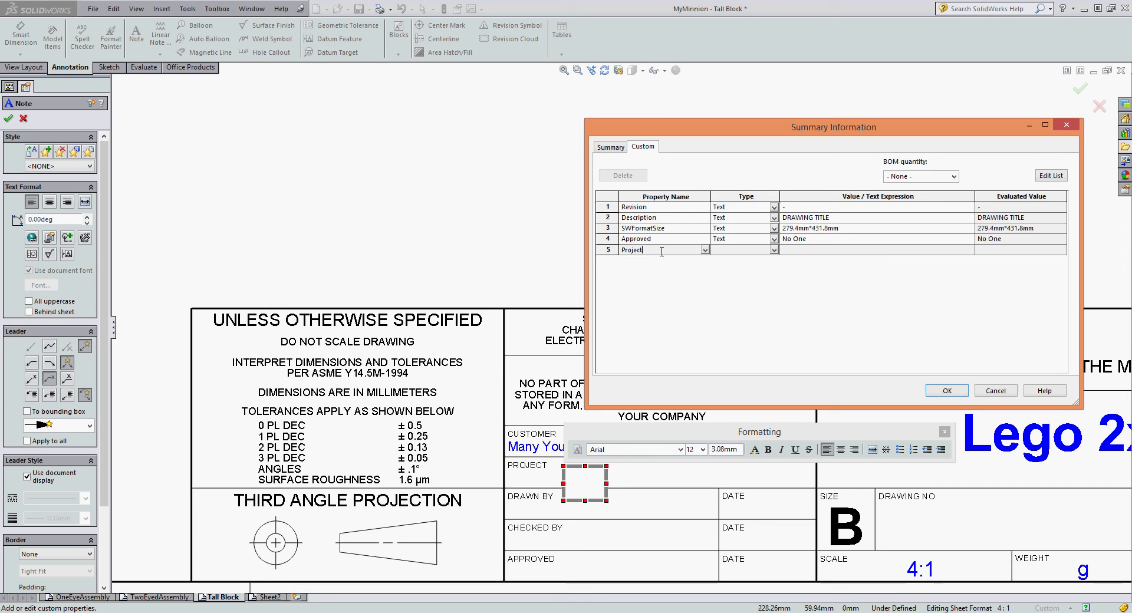
{"action": "key", "text": "Return"}
{"action": "left_click", "coordinate": [792, 250]}
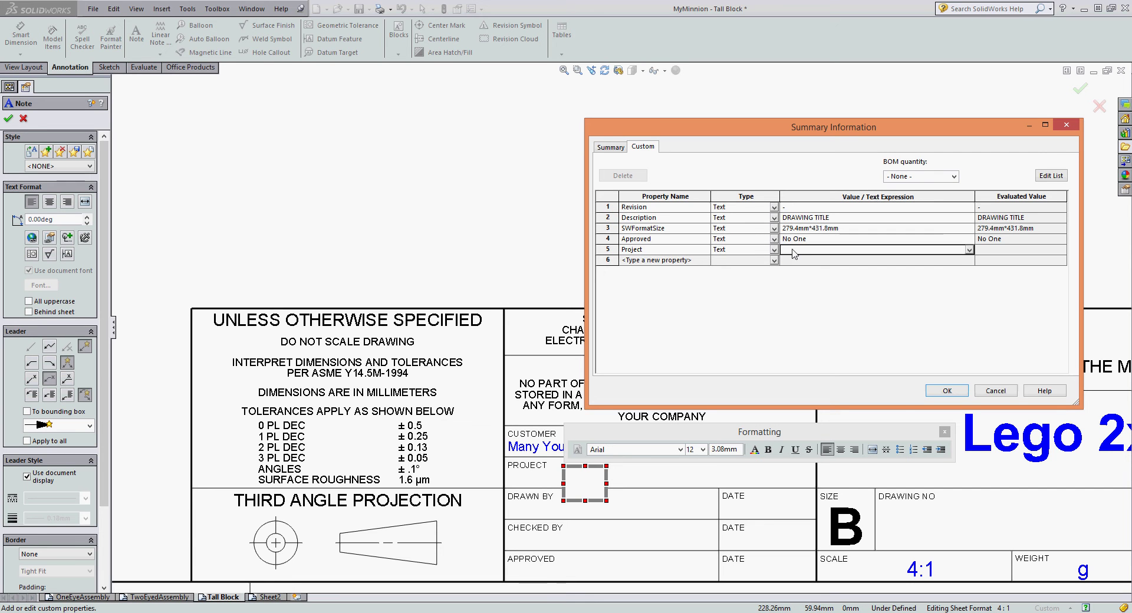
{"action": "left_click", "coordinate": [793, 250]}
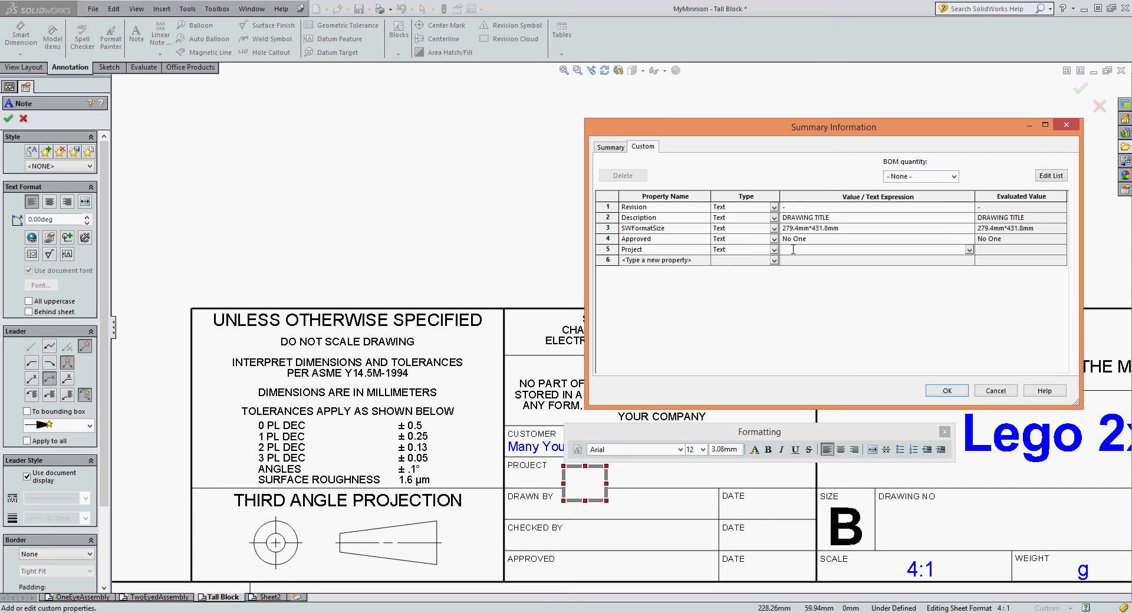
{"action": "type", "text": "This One"}
{"action": "key", "text": "Return"}
Step: Link the note to the drawing's Project property so it displays 'This One'
{"action": "left_click", "coordinate": [950, 392]}
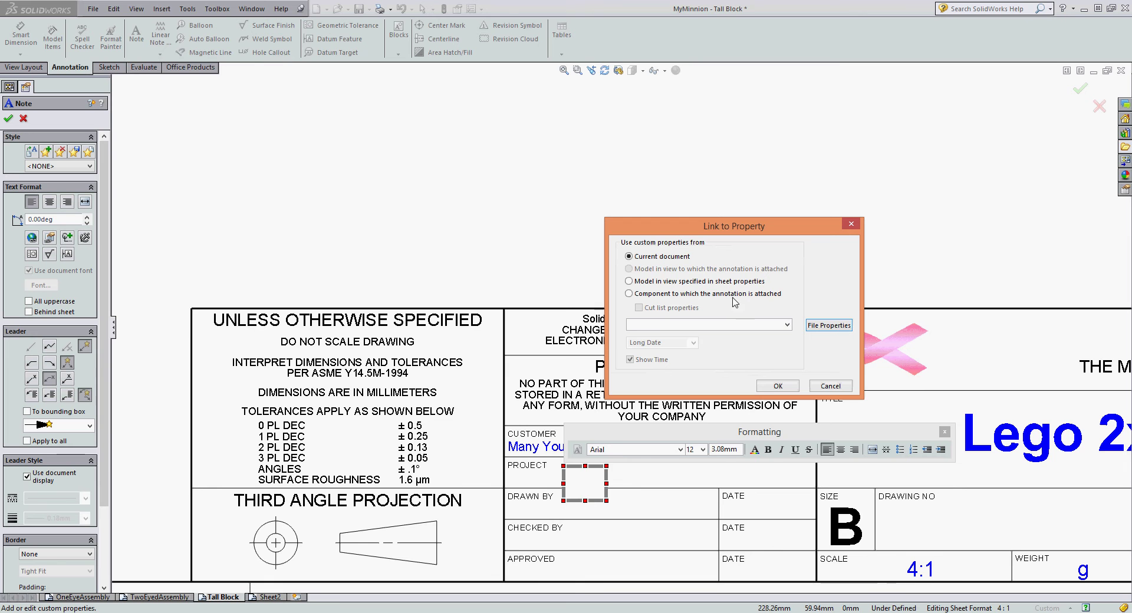
{"action": "left_click", "coordinate": [787, 326]}
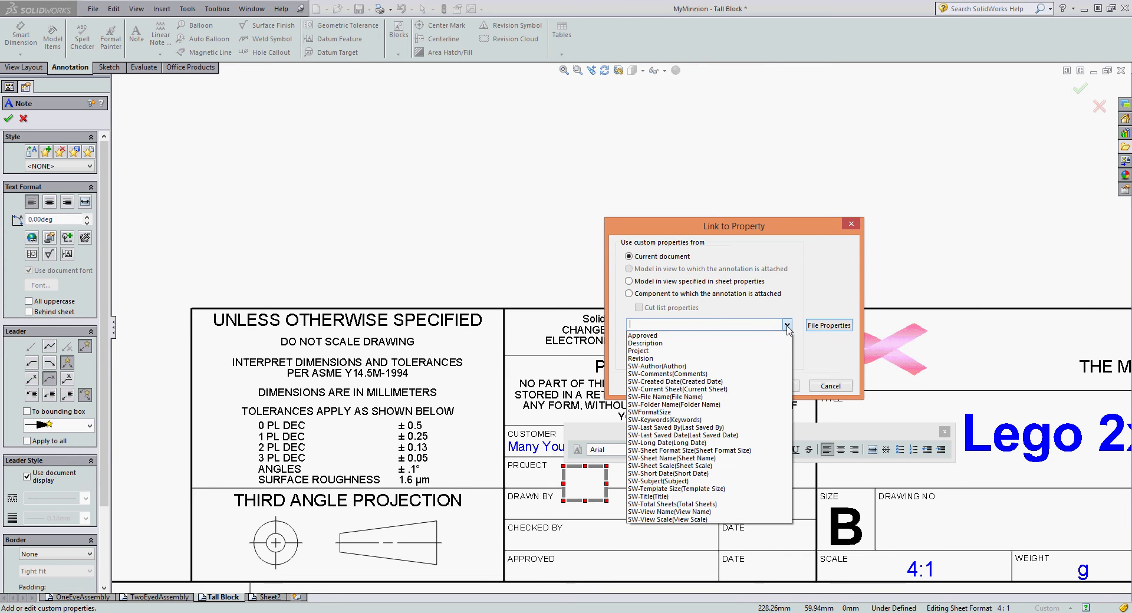
{"action": "left_click", "coordinate": [647, 352]}
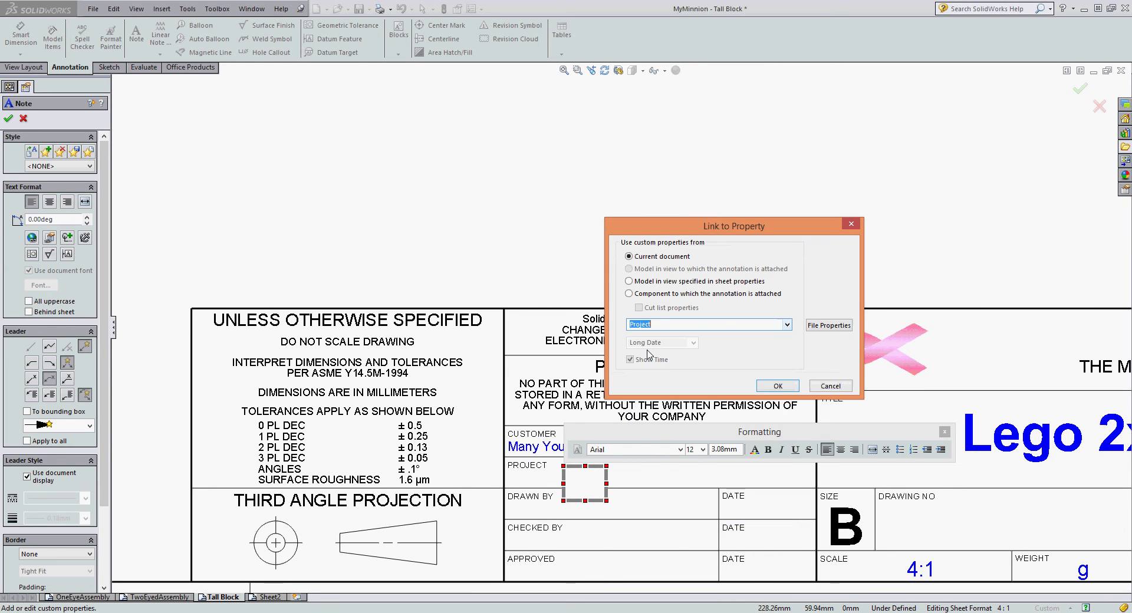
{"action": "left_click", "coordinate": [769, 387]}
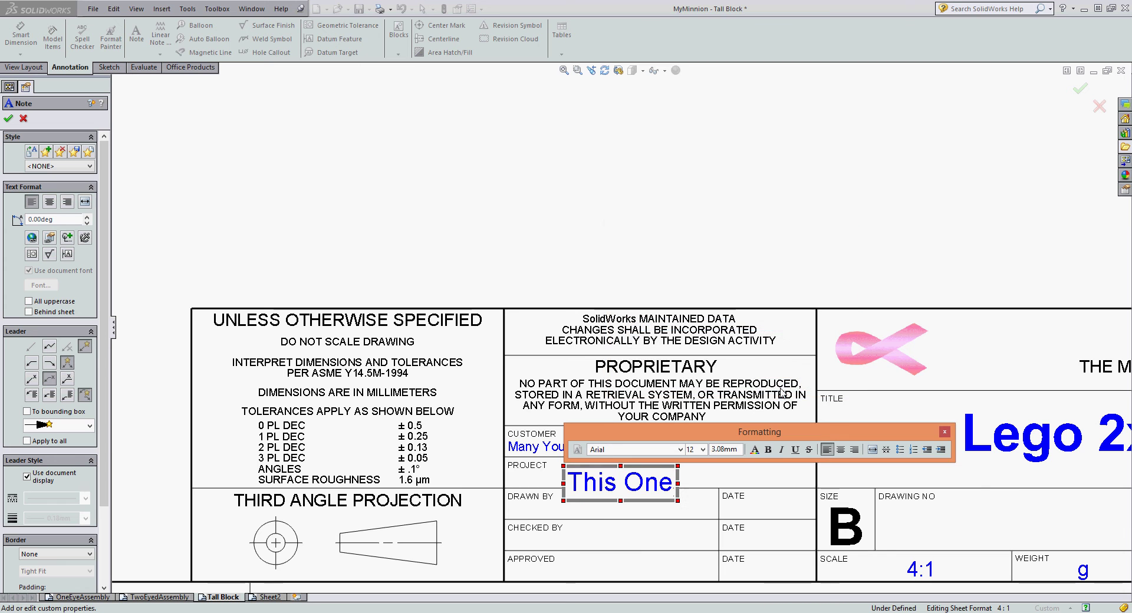
{"action": "left_click", "coordinate": [945, 432]}
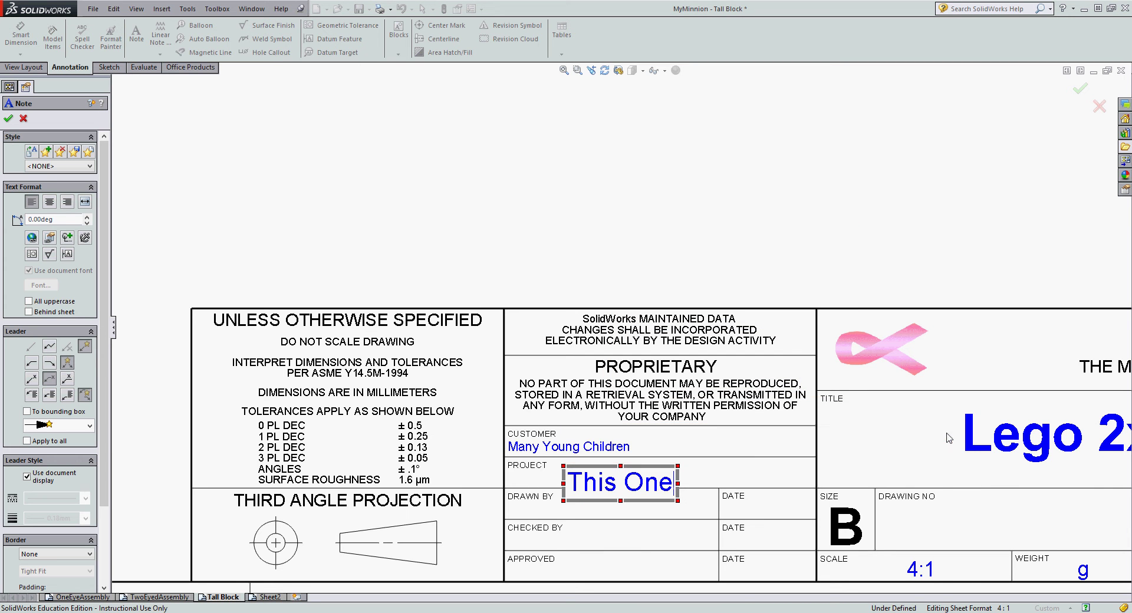
Step: Finish the note, nudge it up within the Project cell, and reopen it for editing
{"action": "left_click", "coordinate": [663, 474]}
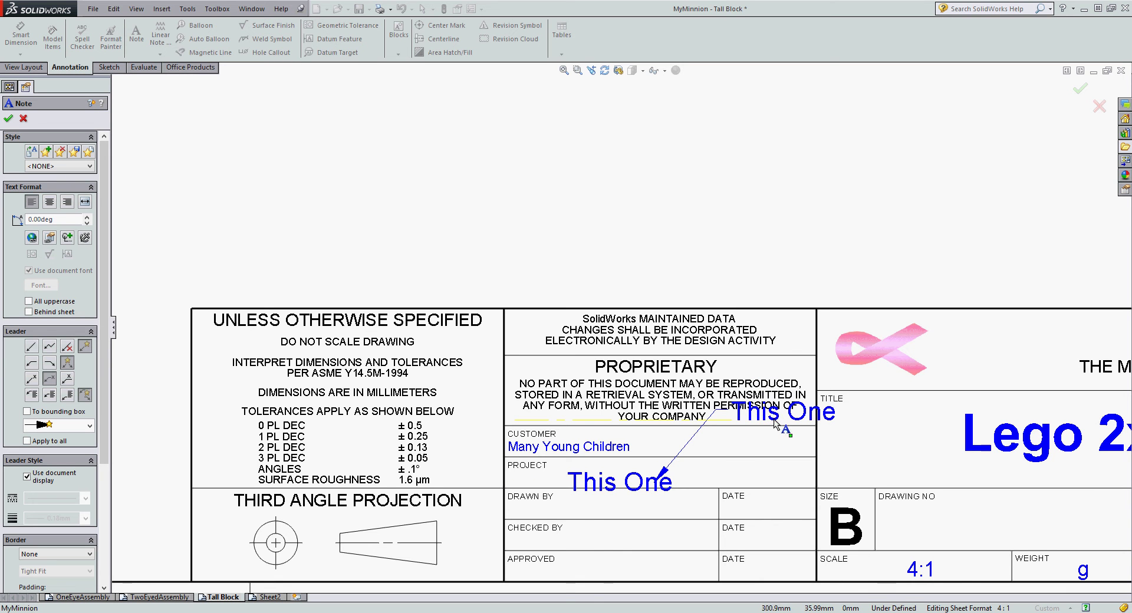
{"action": "key", "text": "Escape"}
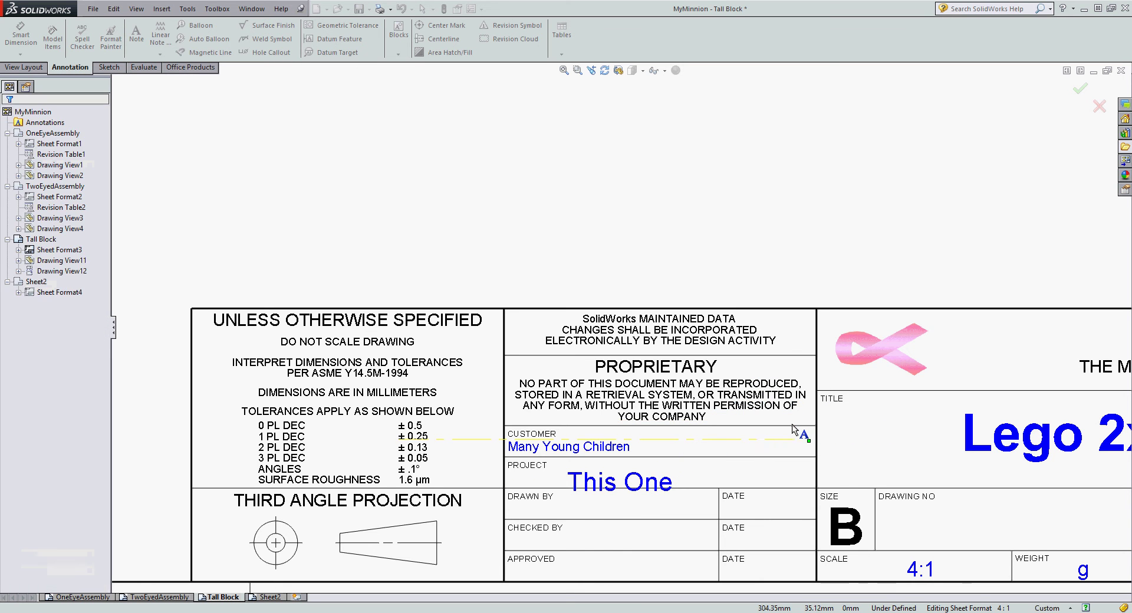
{"action": "left_click", "coordinate": [691, 198]}
{"action": "left_click_drag", "start_coordinate": [648, 482], "coordinate": [666, 474]}
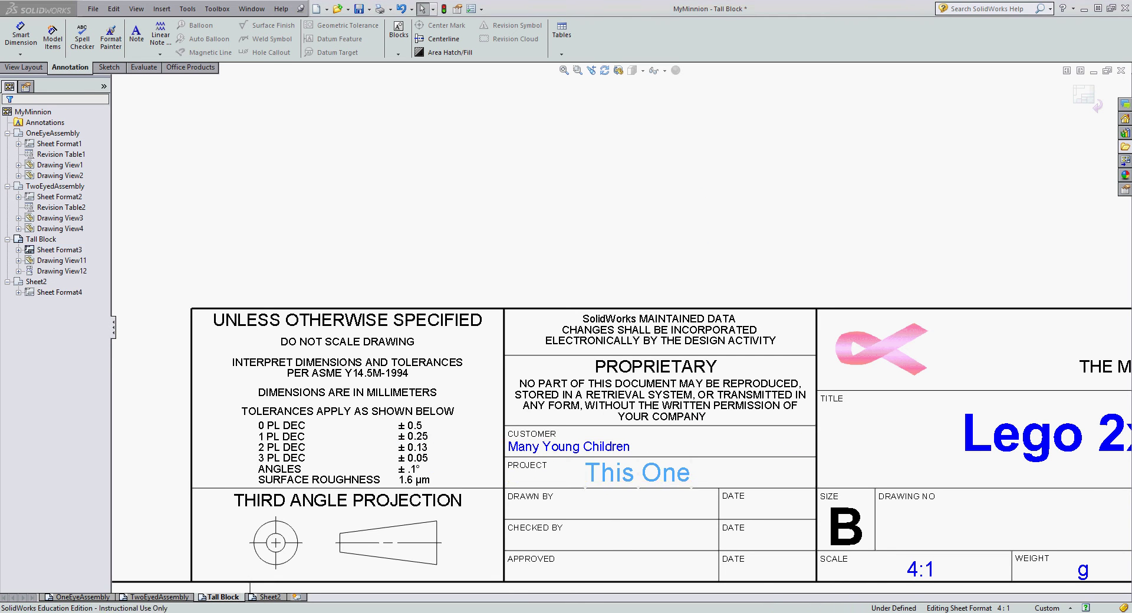
{"action": "double_click", "coordinate": [669, 479]}
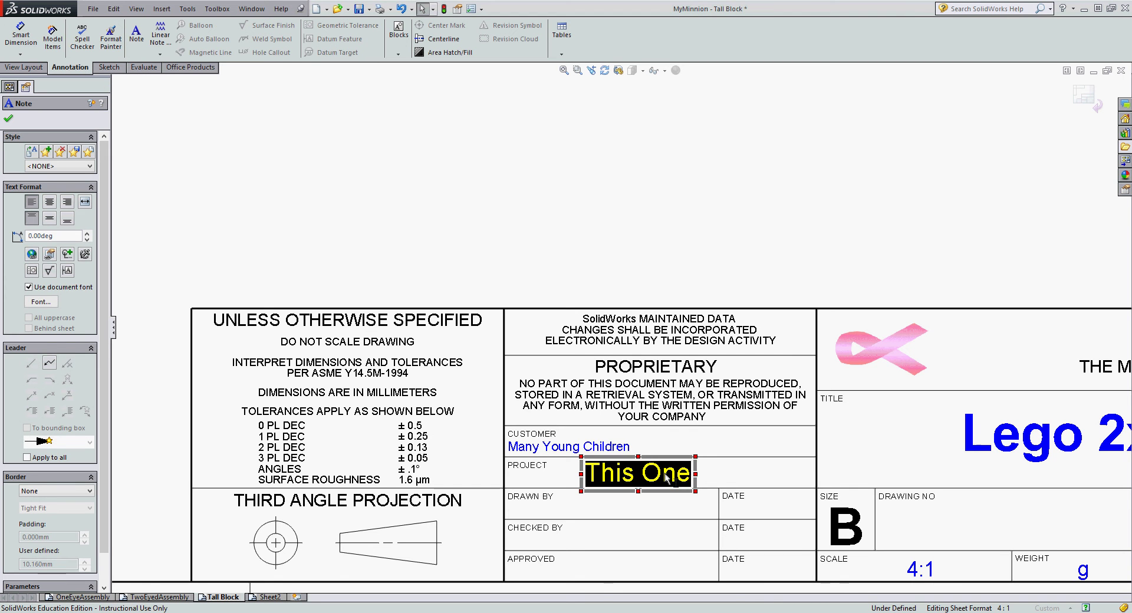